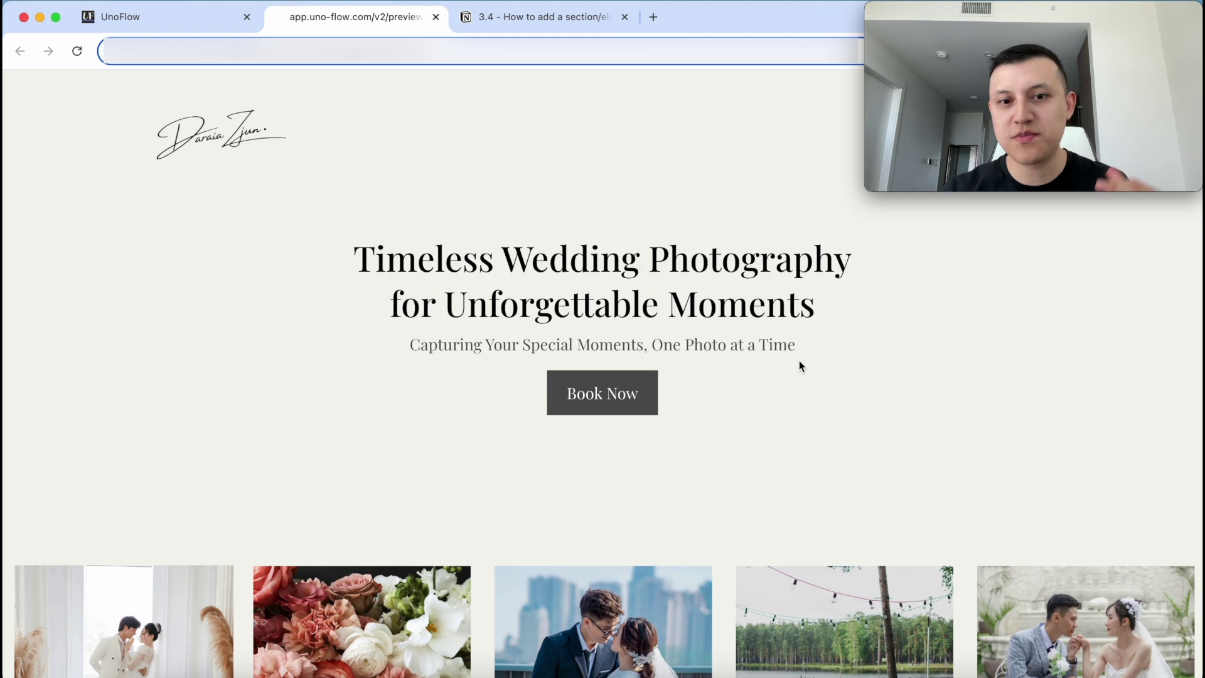
pyautogui.scroll(-1, 800, 360)
pyautogui.scroll(1, 800, 360)
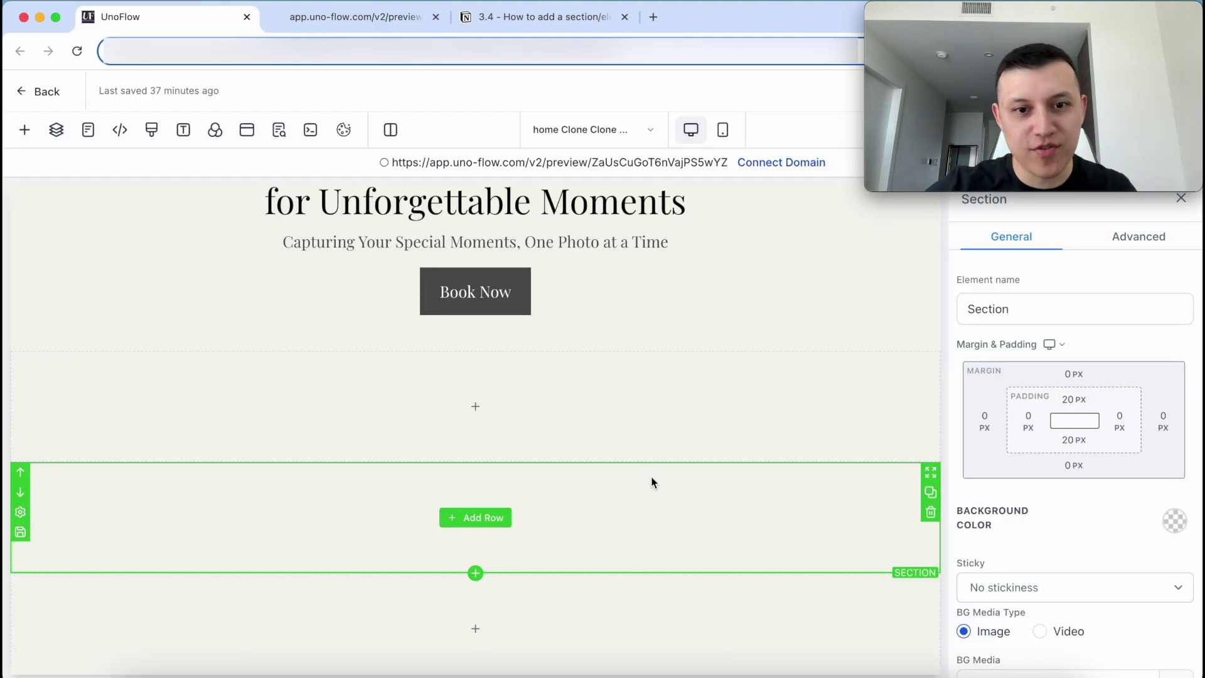
# - Add a 5 Column row to the selected empty section and place an image element in its first column
pyautogui.click(476, 517)
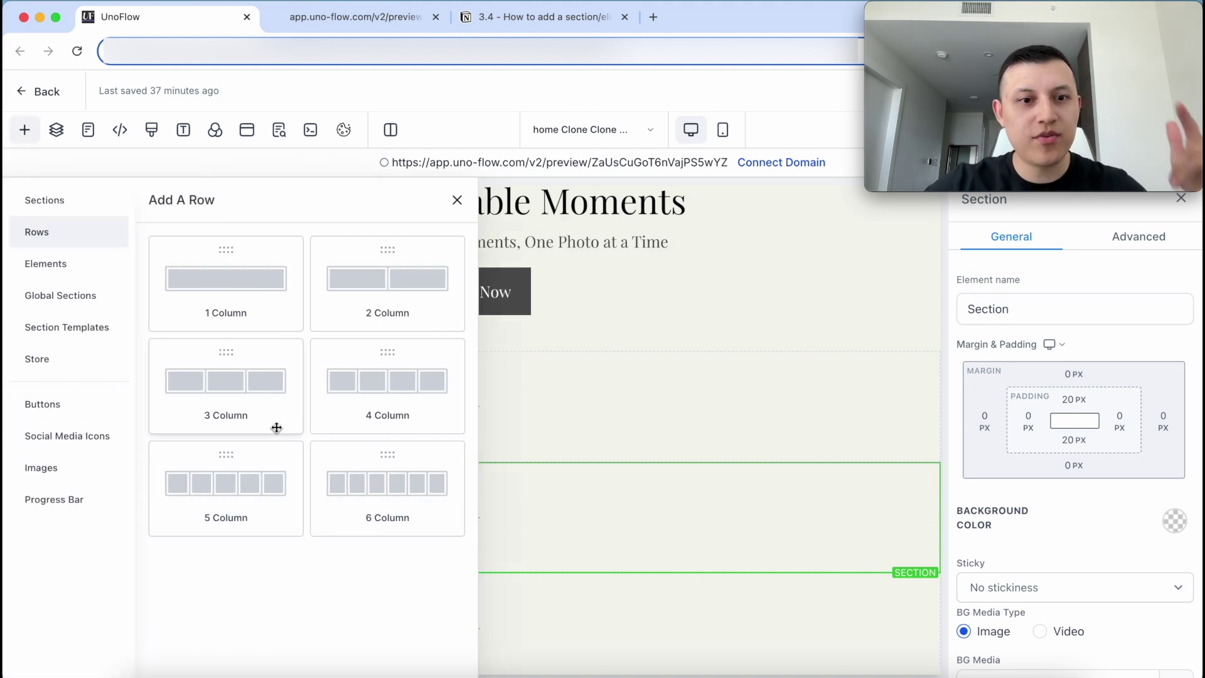
pyautogui.click(247, 481)
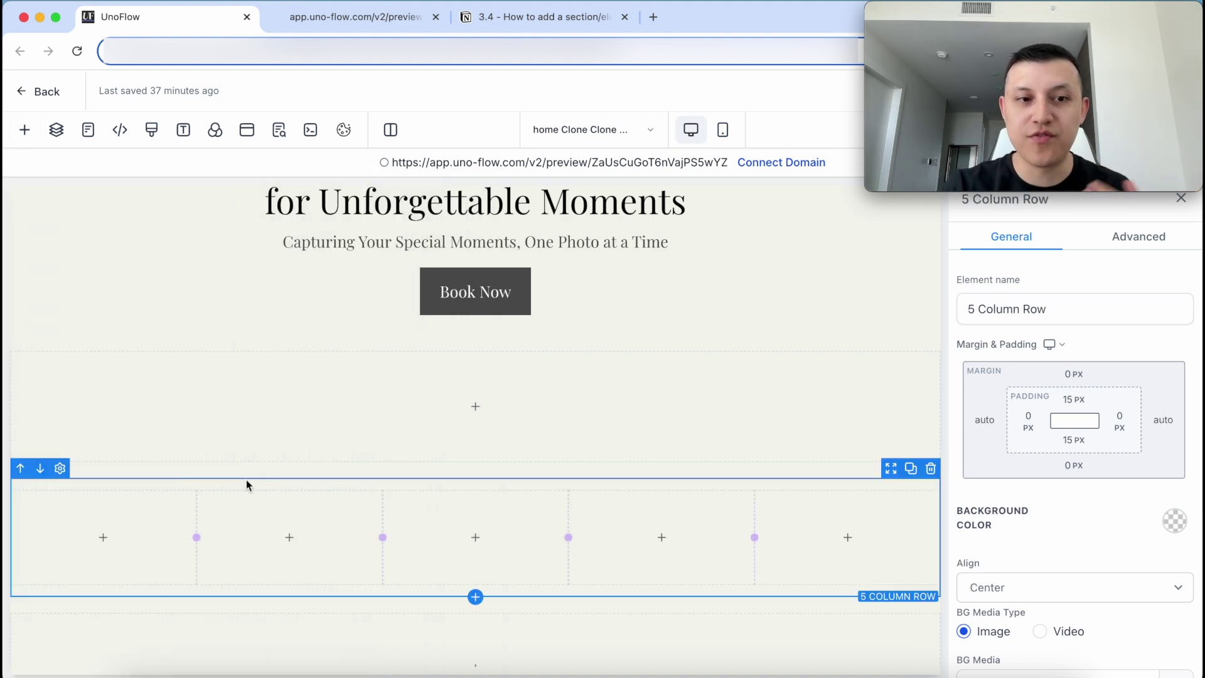
pyautogui.click(152, 510)
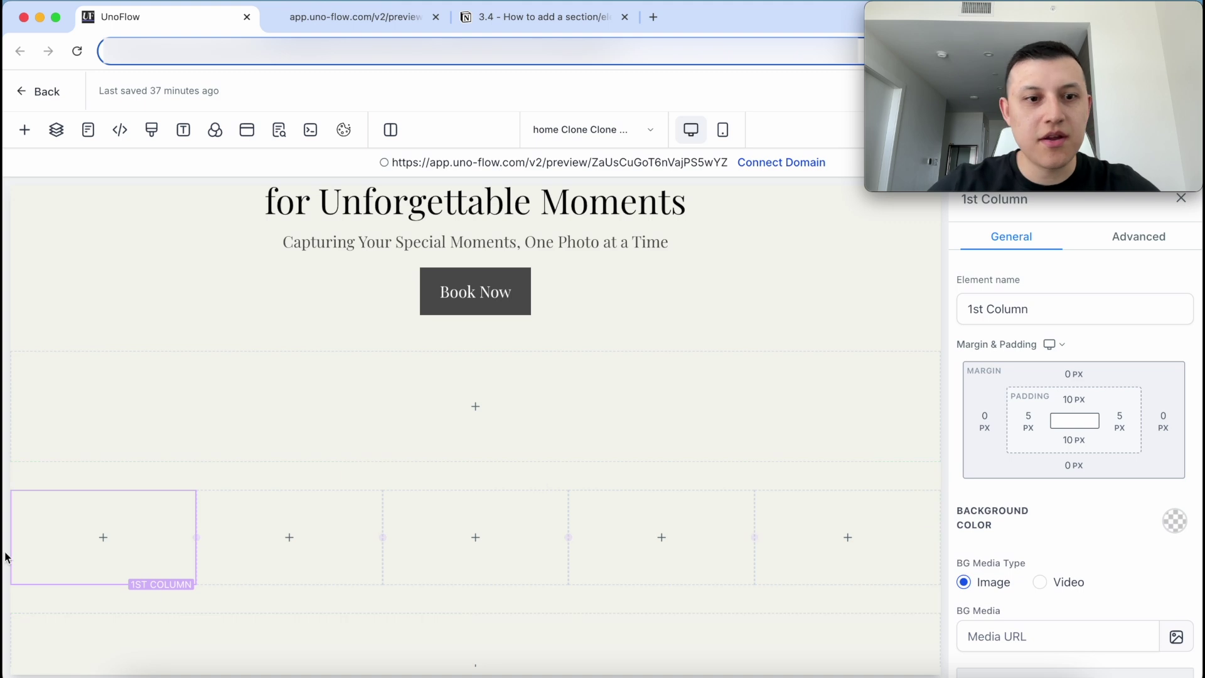
pyautogui.click(116, 547)
pyautogui.scroll(-6, 253, 551)
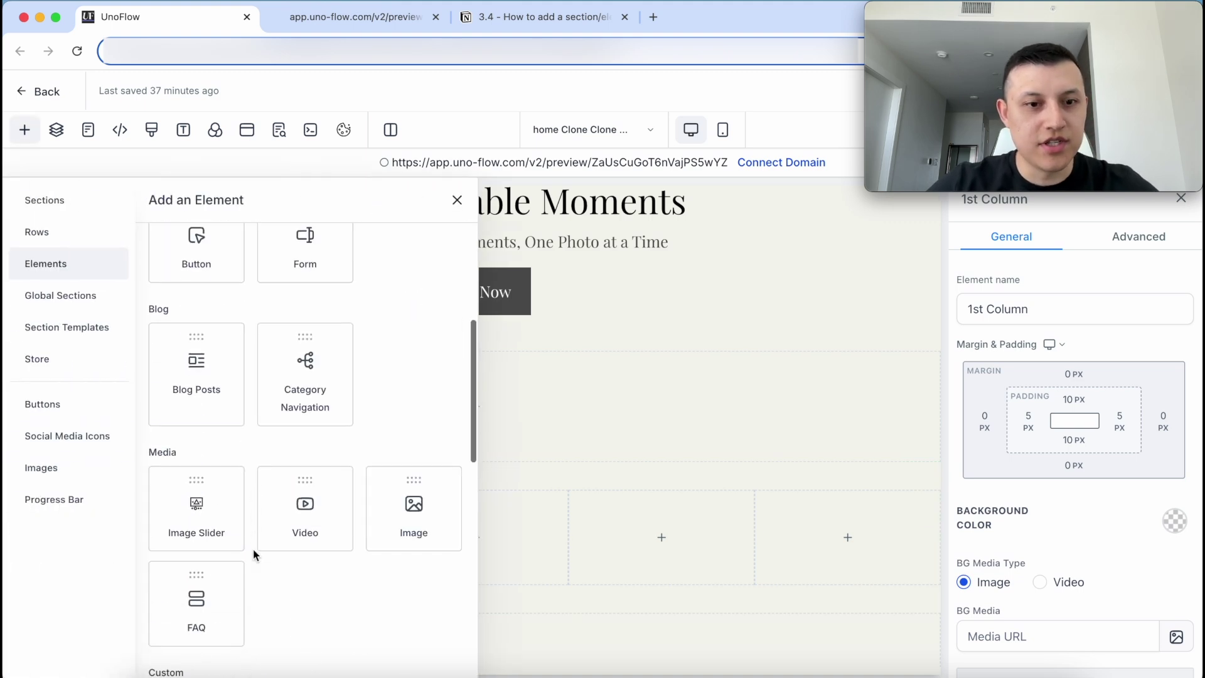
pyautogui.click(393, 428)
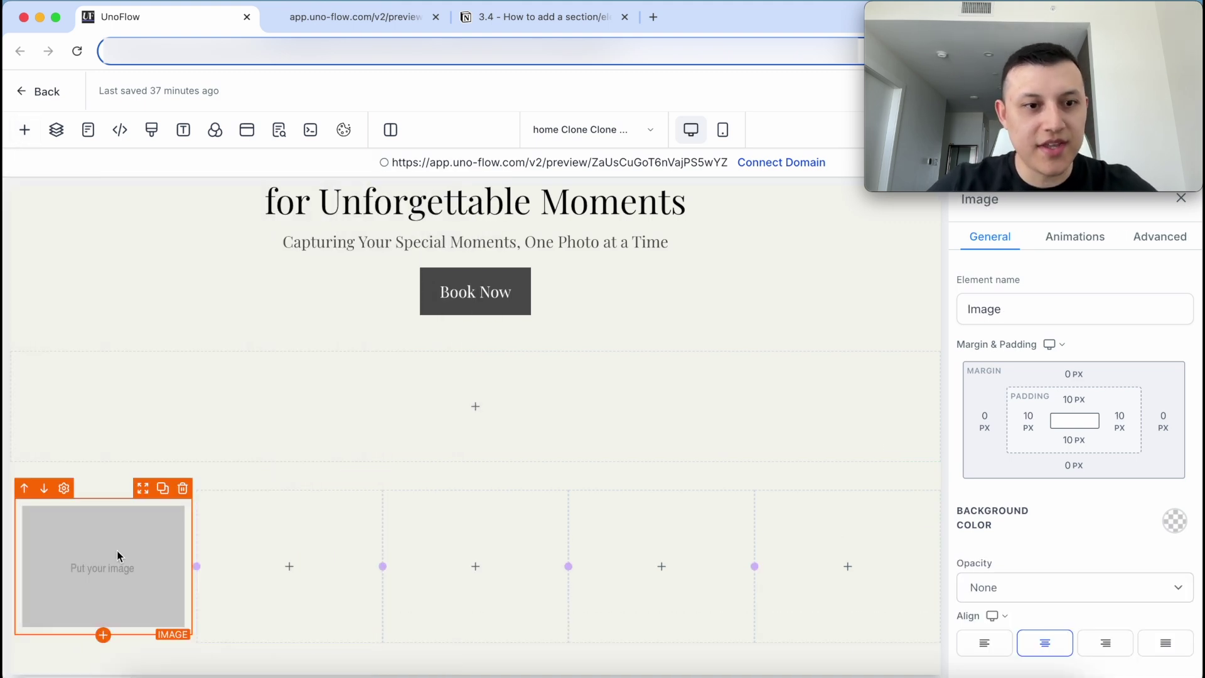
# - Set the padding of the first column's image element to 0 px on all four sides
pyautogui.click(1028, 422)
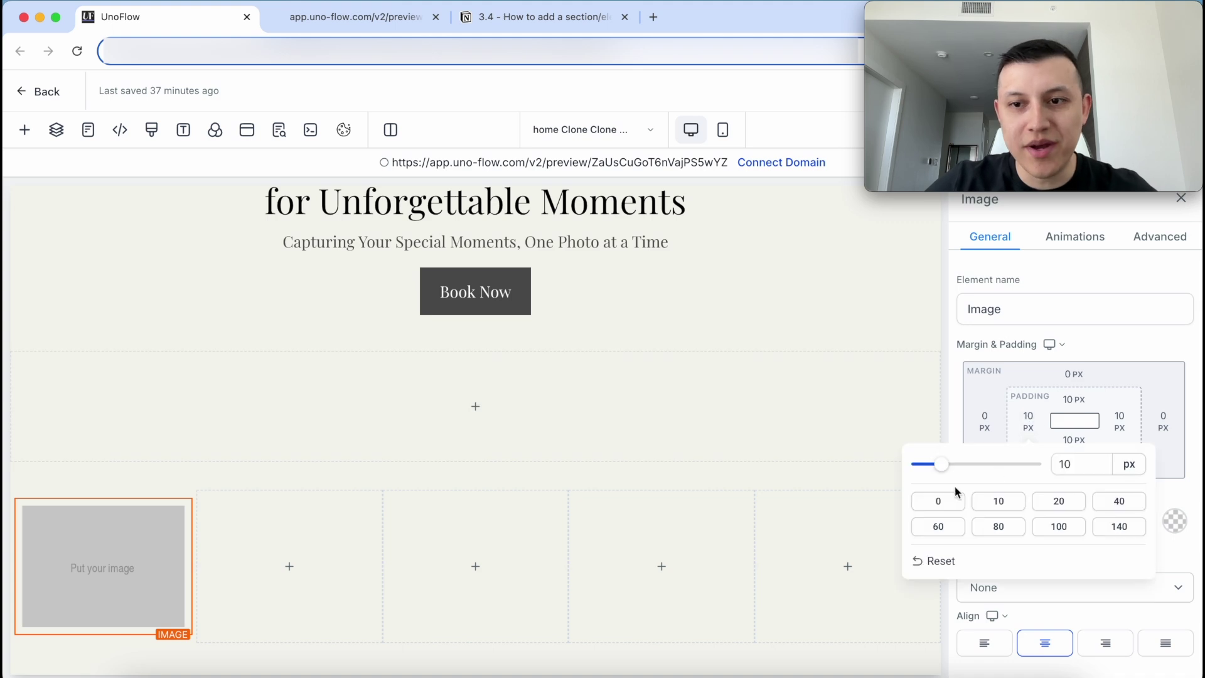
pyautogui.click(938, 501)
pyautogui.click(1072, 400)
pyautogui.click(1072, 401)
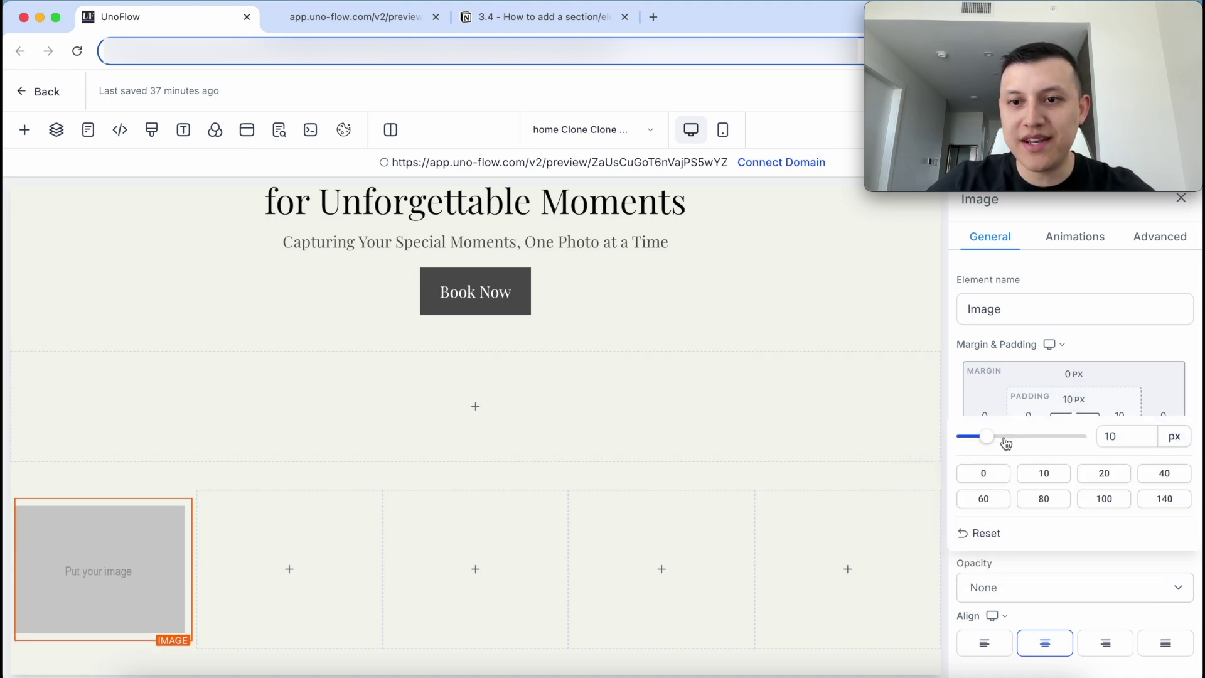
pyautogui.moveTo(988, 437); pyautogui.dragTo(971, 433)
pyautogui.click(1055, 317)
pyautogui.click(1079, 322)
pyautogui.moveTo(819, 383); pyautogui.dragTo(771, 383)
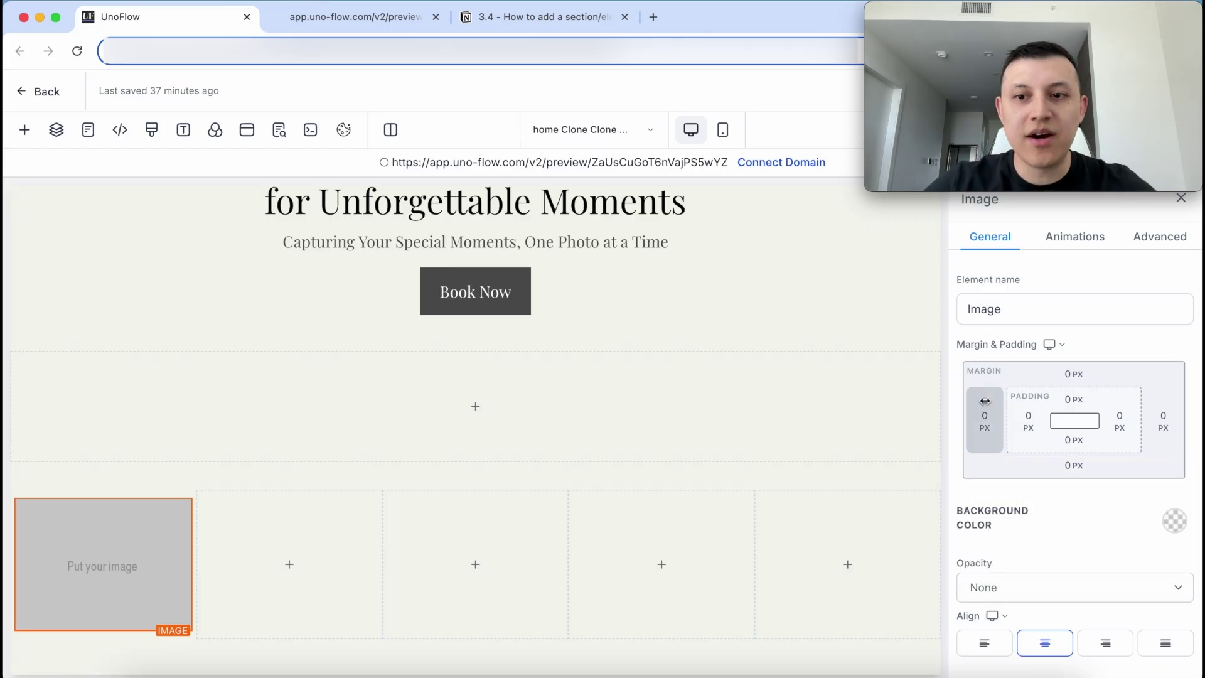
# - Add the custom class imagestyle1 to the first column's image element
pyautogui.scroll(-1, 985, 401)
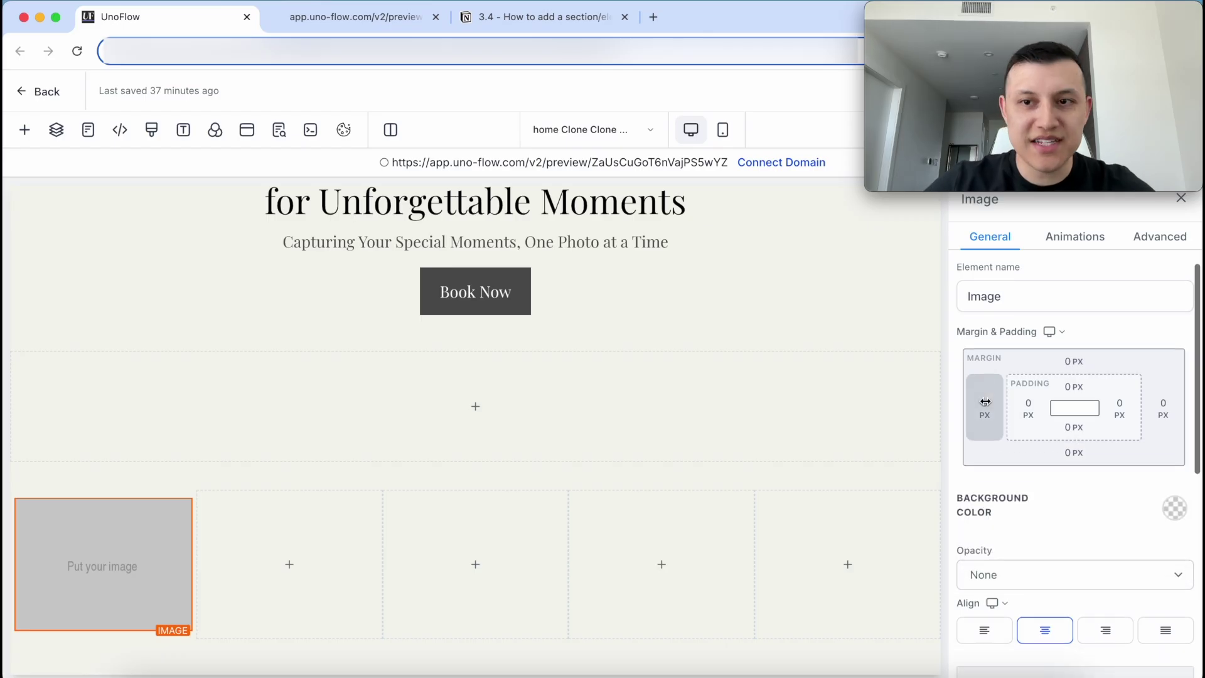
pyautogui.scroll(-5, 985, 402)
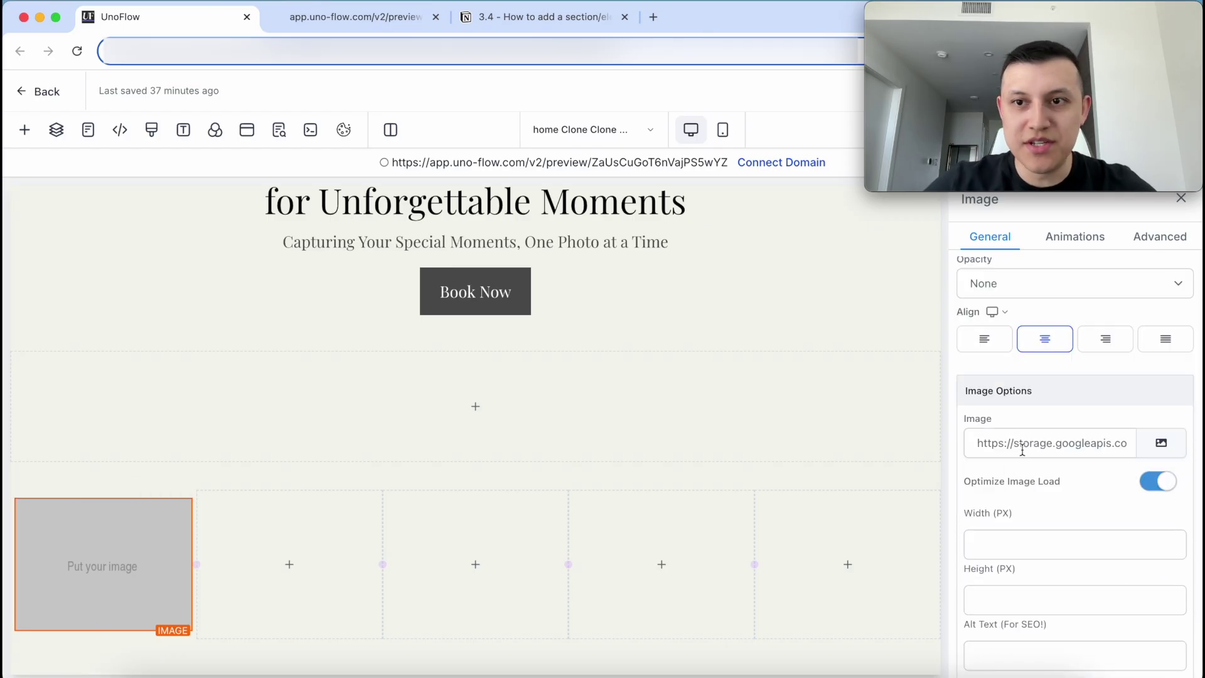
pyautogui.scroll(5, 1067, 427)
pyautogui.click(1166, 240)
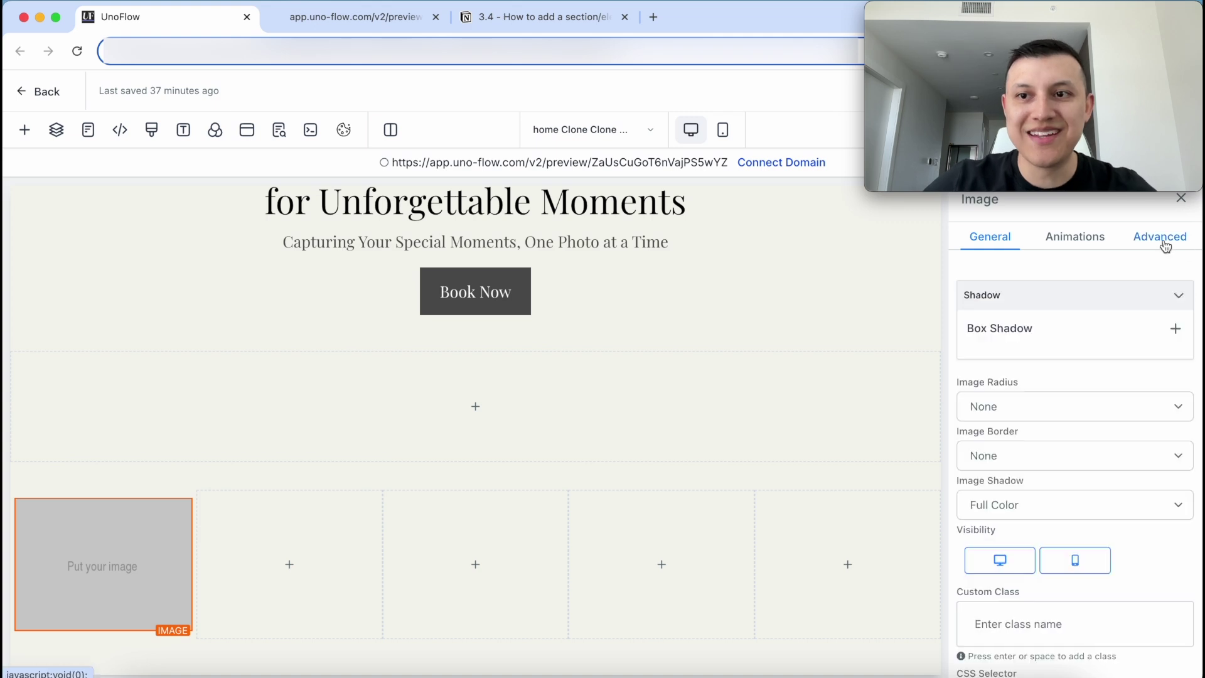
pyautogui.scroll(-1, 1102, 431)
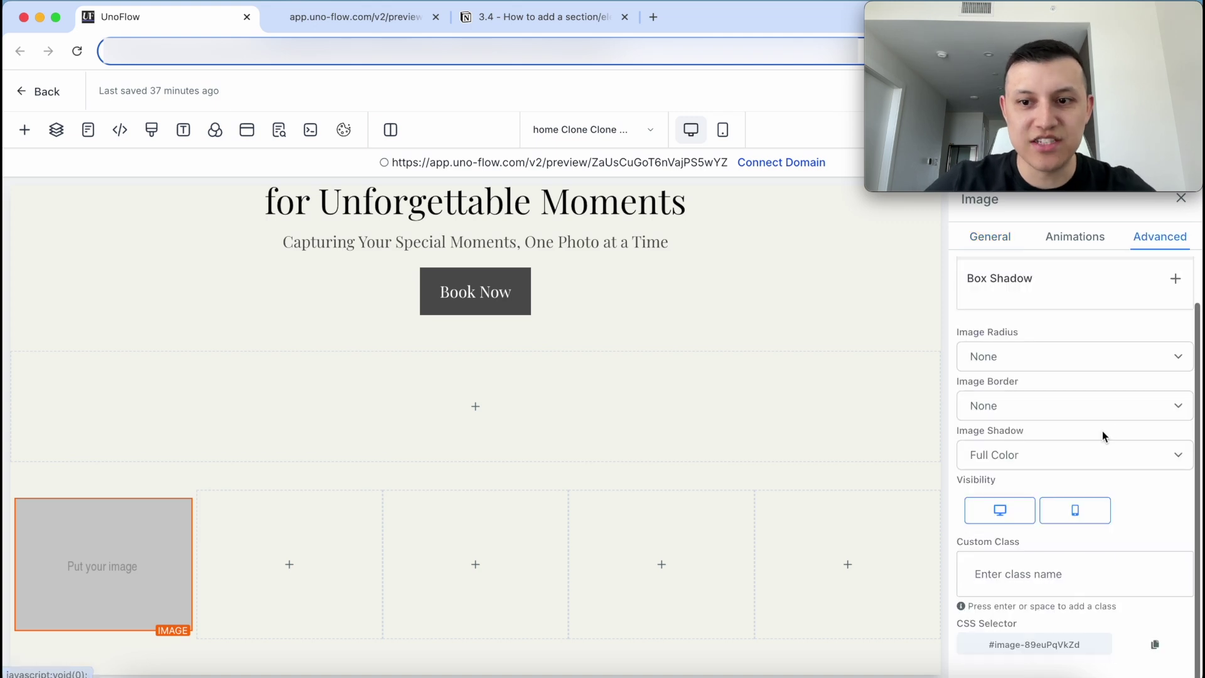
pyautogui.click(1021, 573)
pyautogui.write('imagestyle')
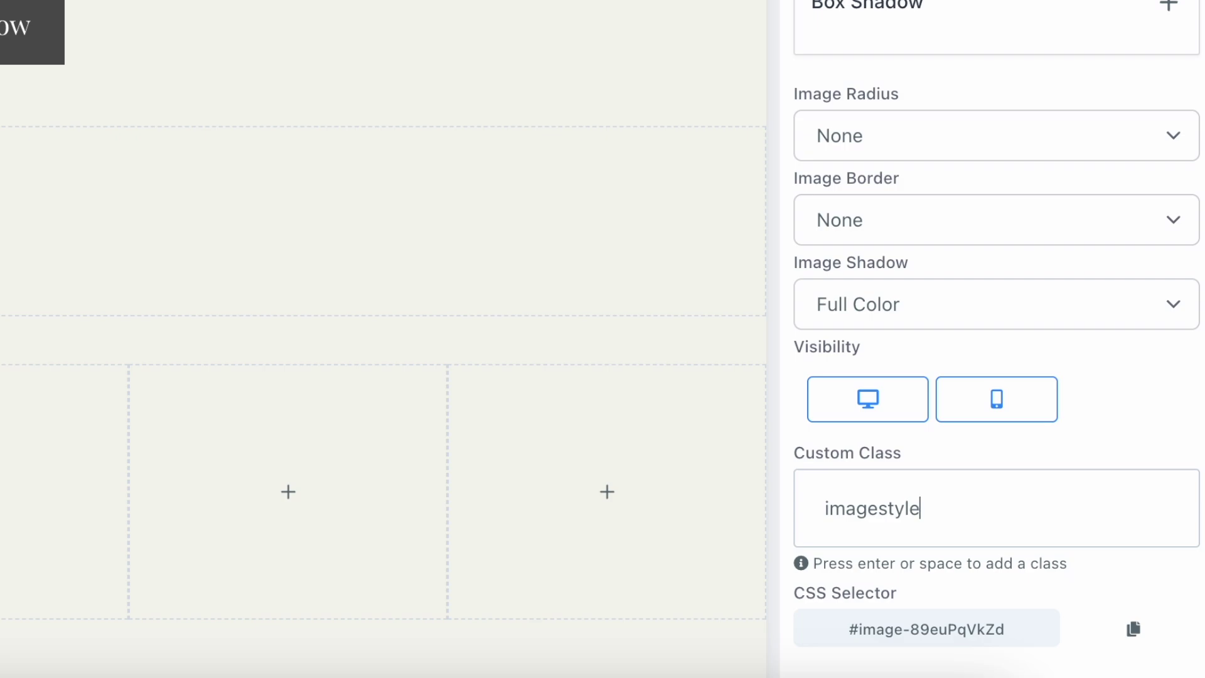
pyautogui.write('1')
pyautogui.press('Return')
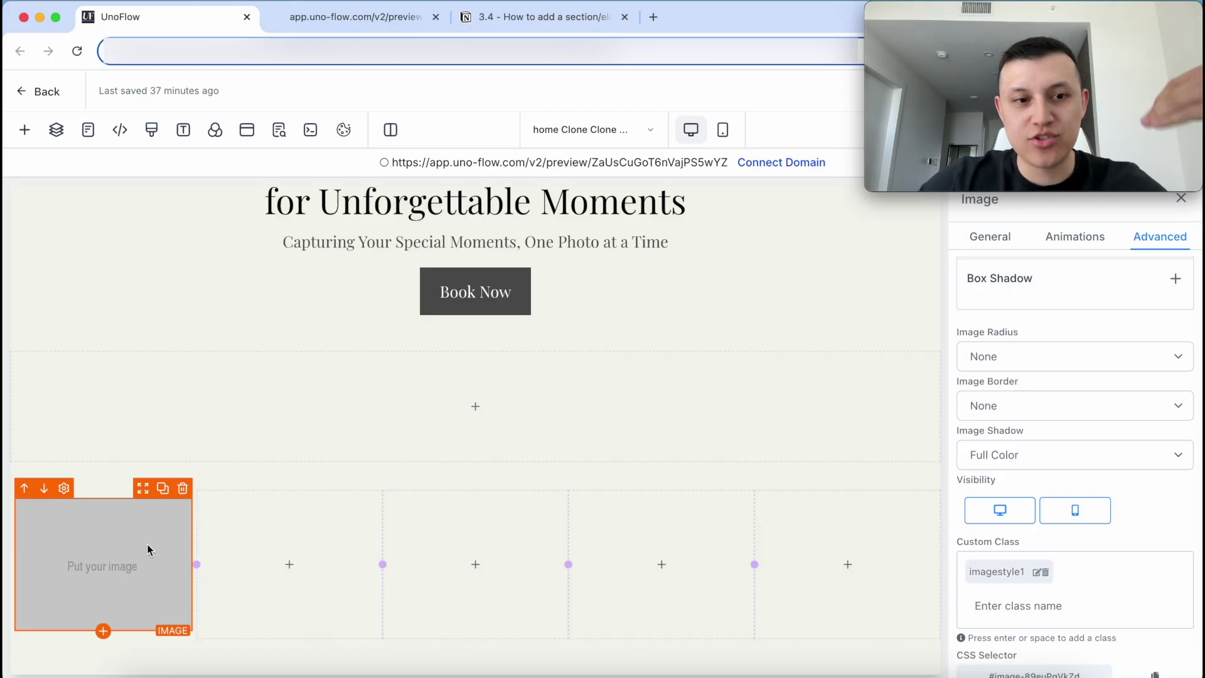
# - Set the first column's image to the pexels-jin-wedding-3859587 photo from media storage
pyautogui.scroll(-1, 1068, 547)
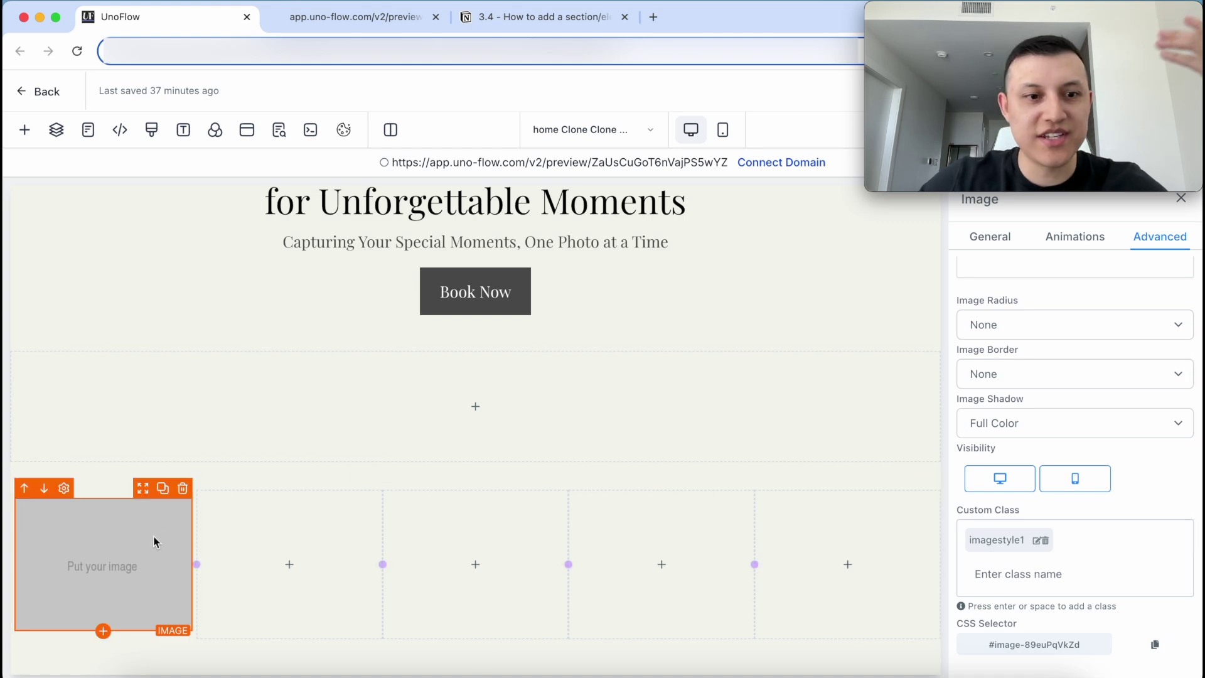
pyautogui.scroll(2, 1000, 371)
pyautogui.click(990, 236)
pyautogui.scroll(-5, 1064, 427)
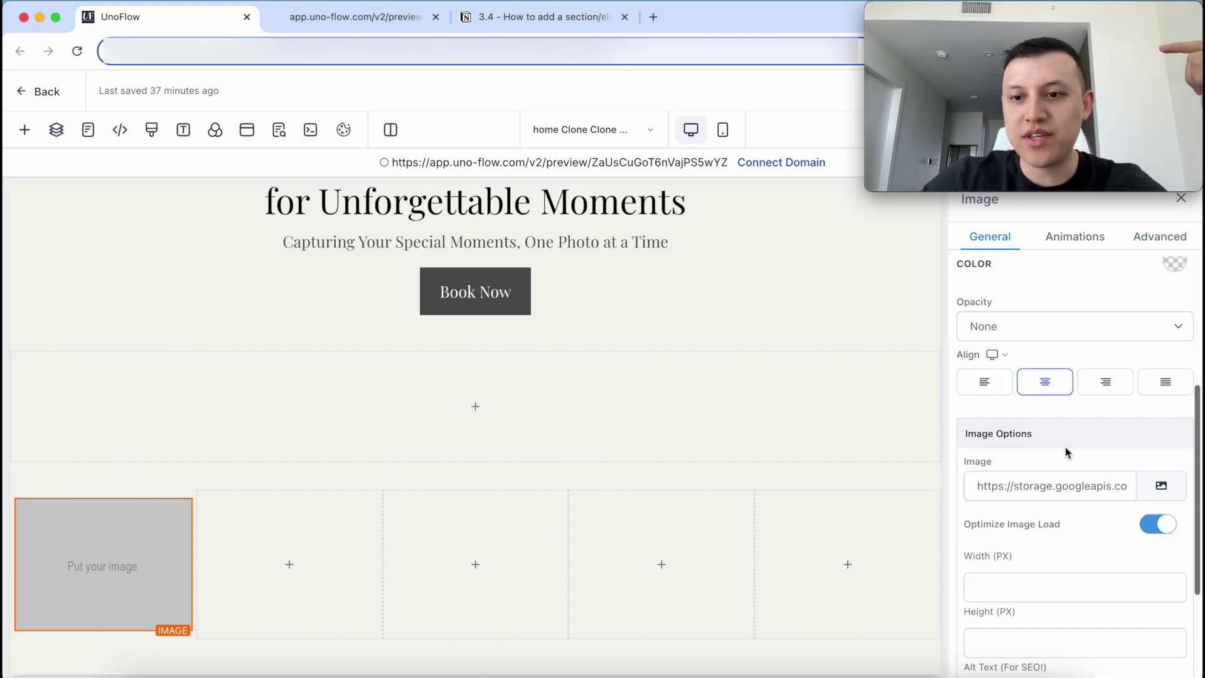
pyautogui.click(1162, 399)
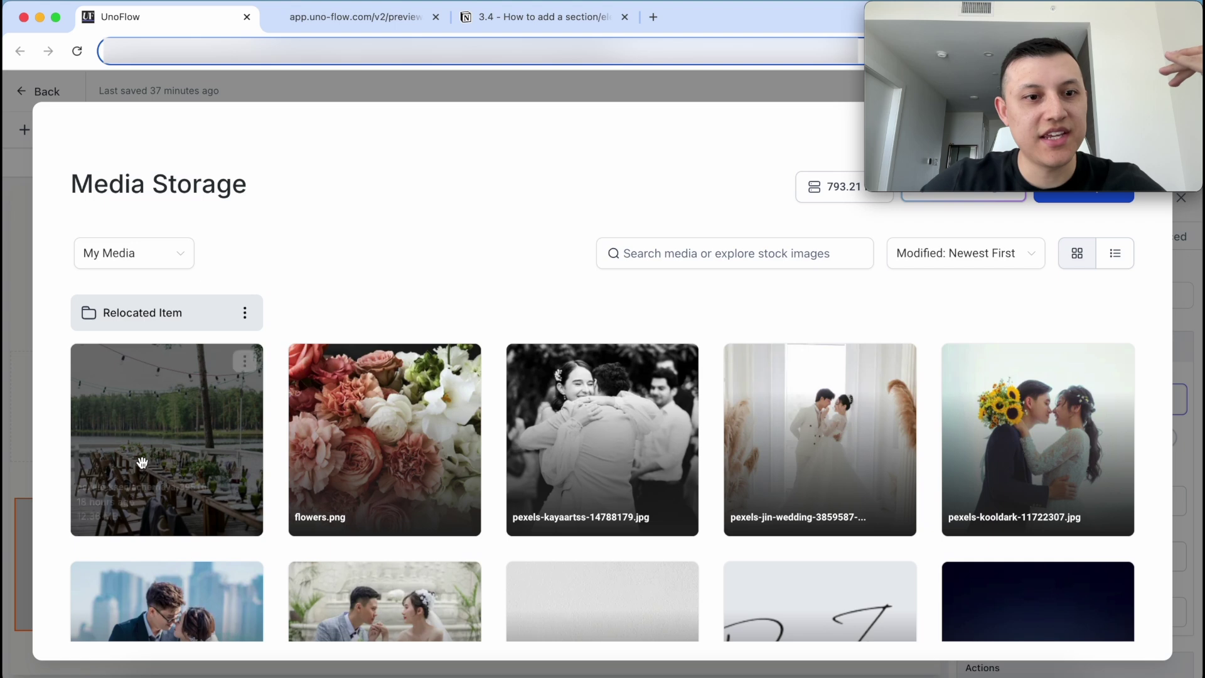
pyautogui.click(839, 426)
# - Duplicate the wedding couple image and move the copy into the second column
pyautogui.scroll(-3, 835, 433)
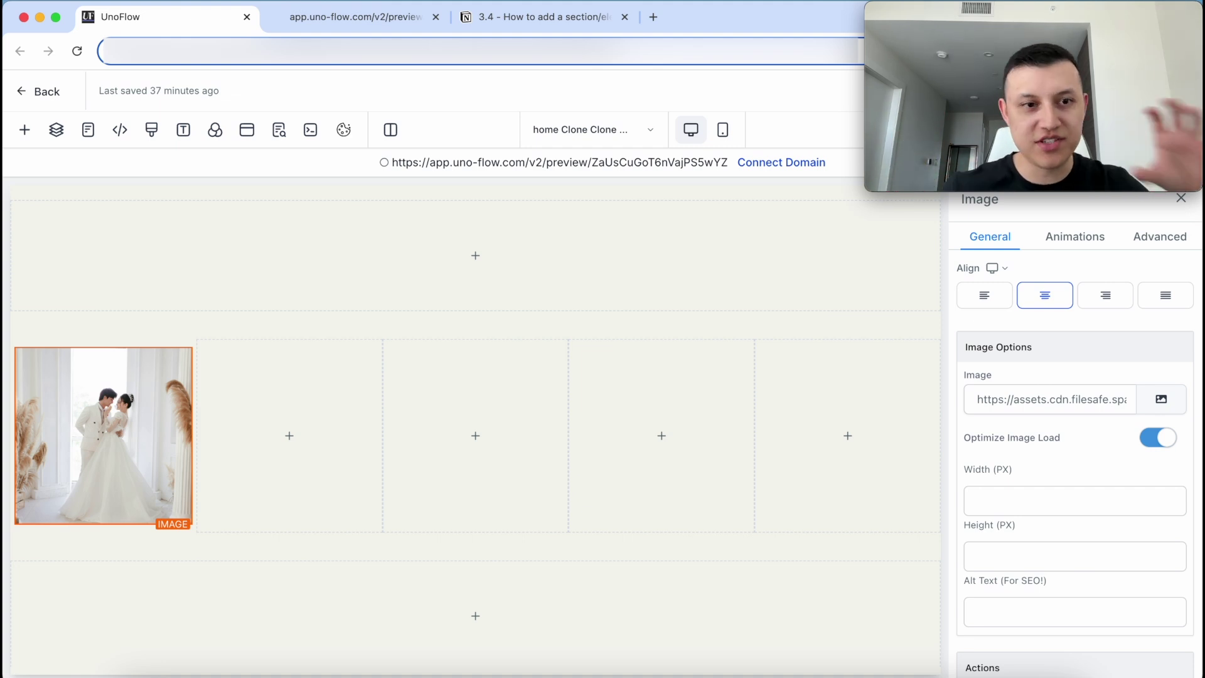
pyautogui.click(162, 339)
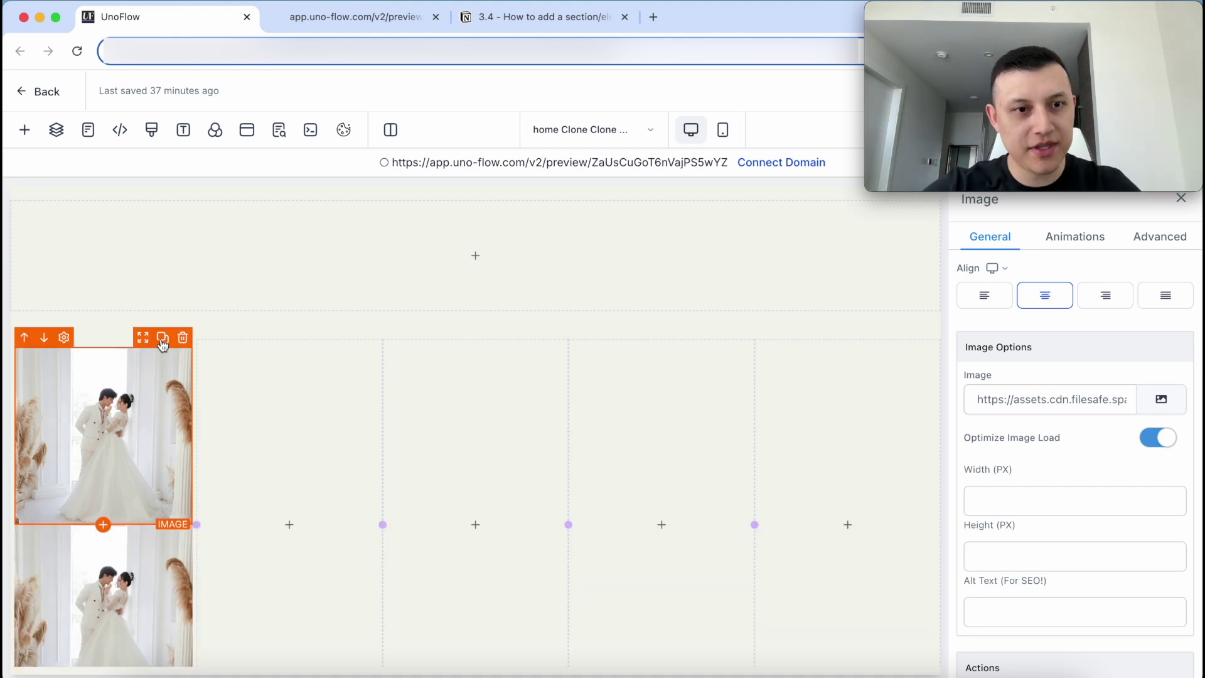
pyautogui.moveTo(144, 344); pyautogui.dragTo(345, 374)
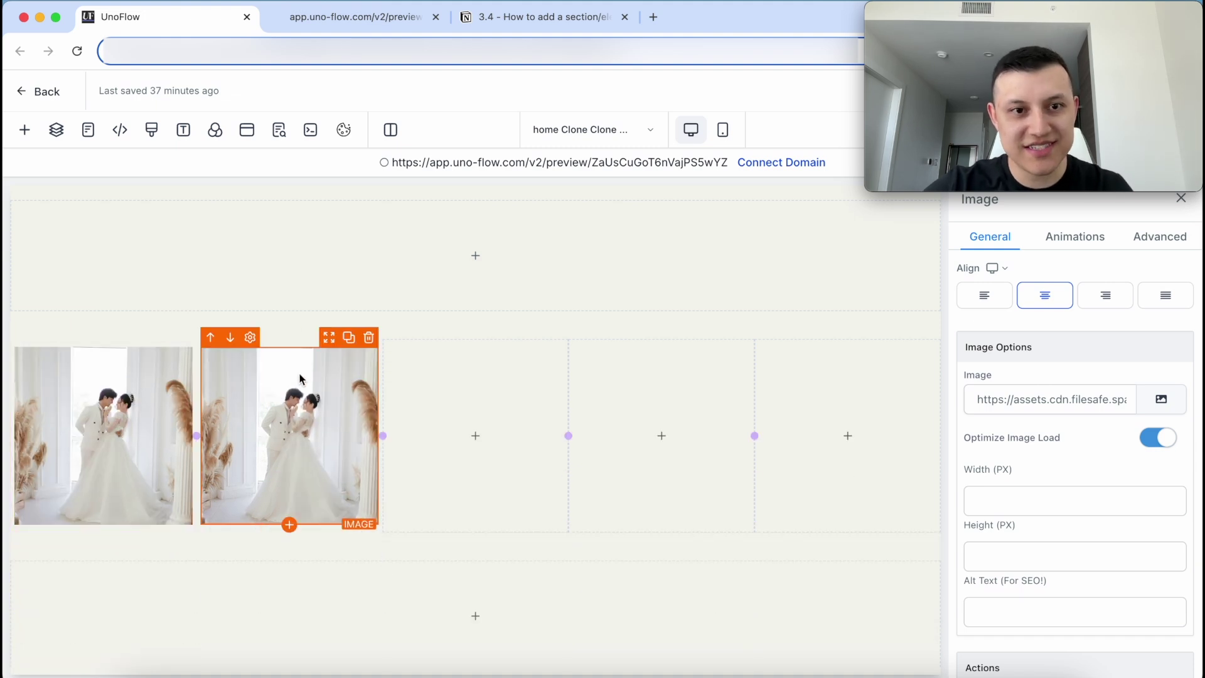
# - Replace the second column's picture with flowers.png from media storage and duplicate that image element
pyautogui.scroll(-4, 1077, 353)
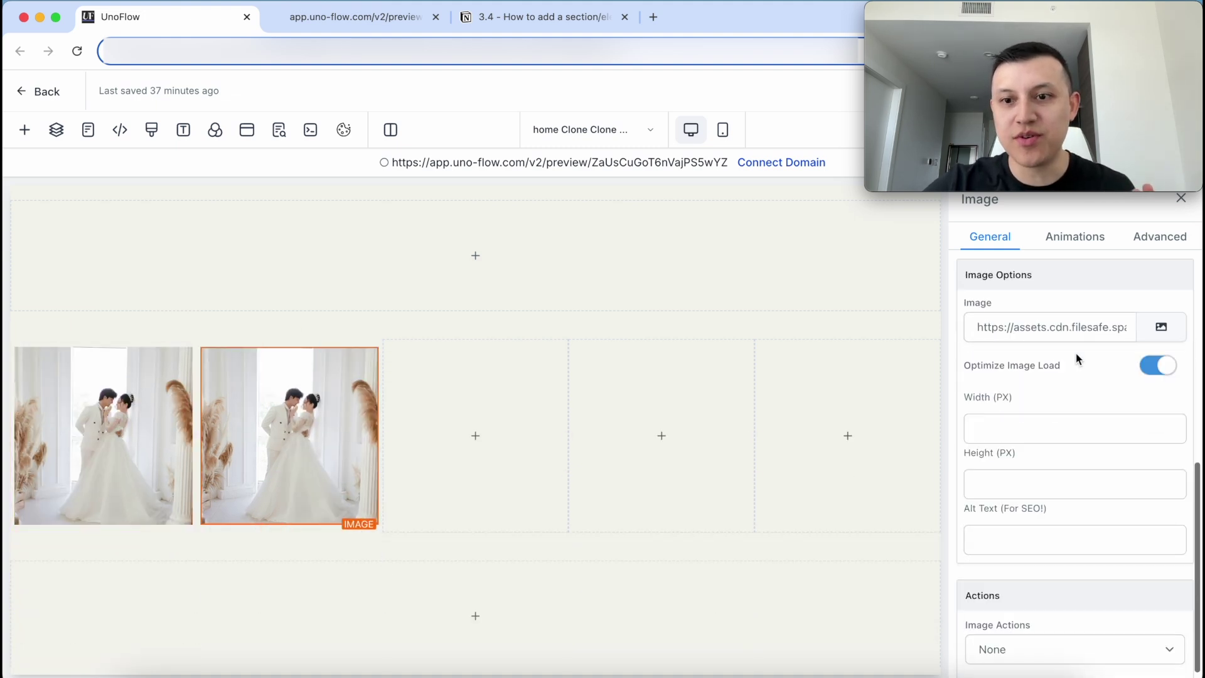
pyautogui.moveTo(330, 395)
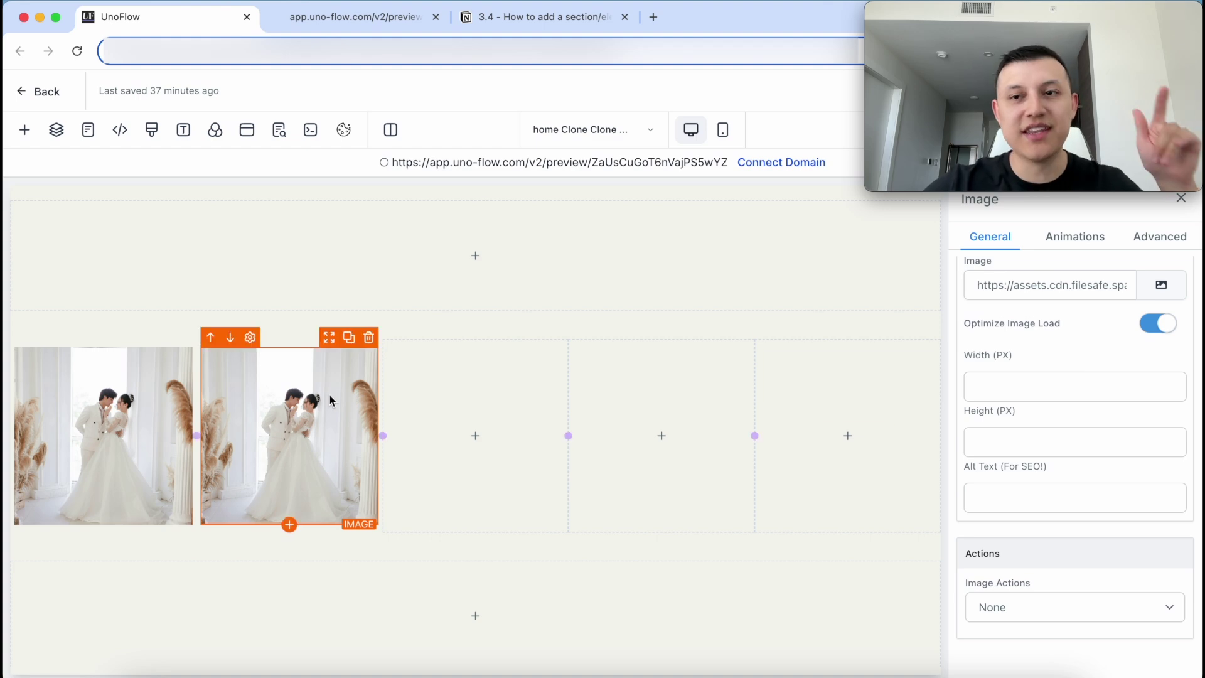
pyautogui.click(1156, 238)
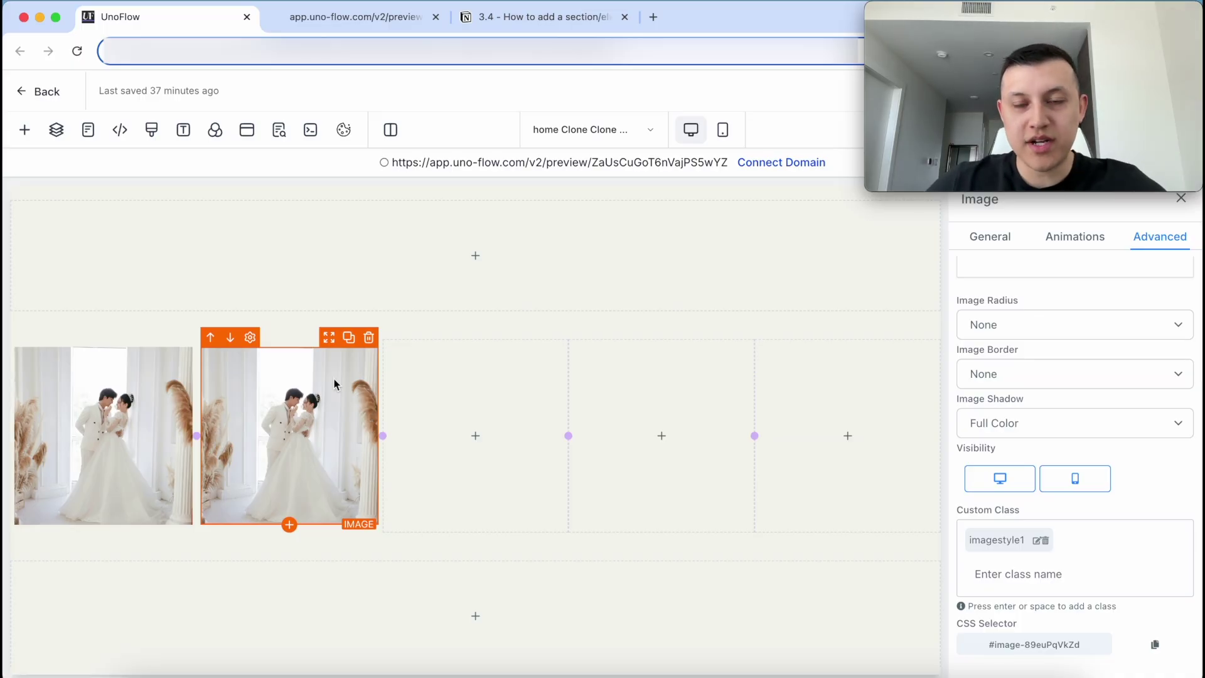
pyautogui.scroll(2, 1061, 313)
pyautogui.click(1004, 253)
pyautogui.scroll(-8, 1090, 470)
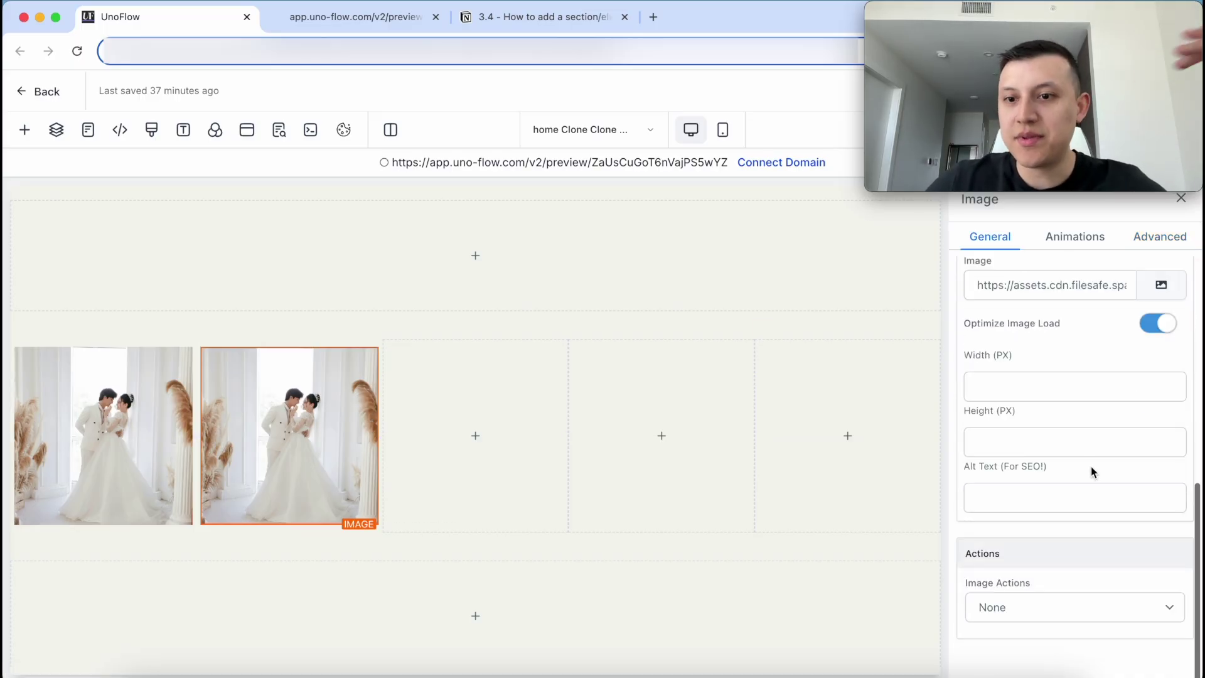
pyautogui.click(1160, 284)
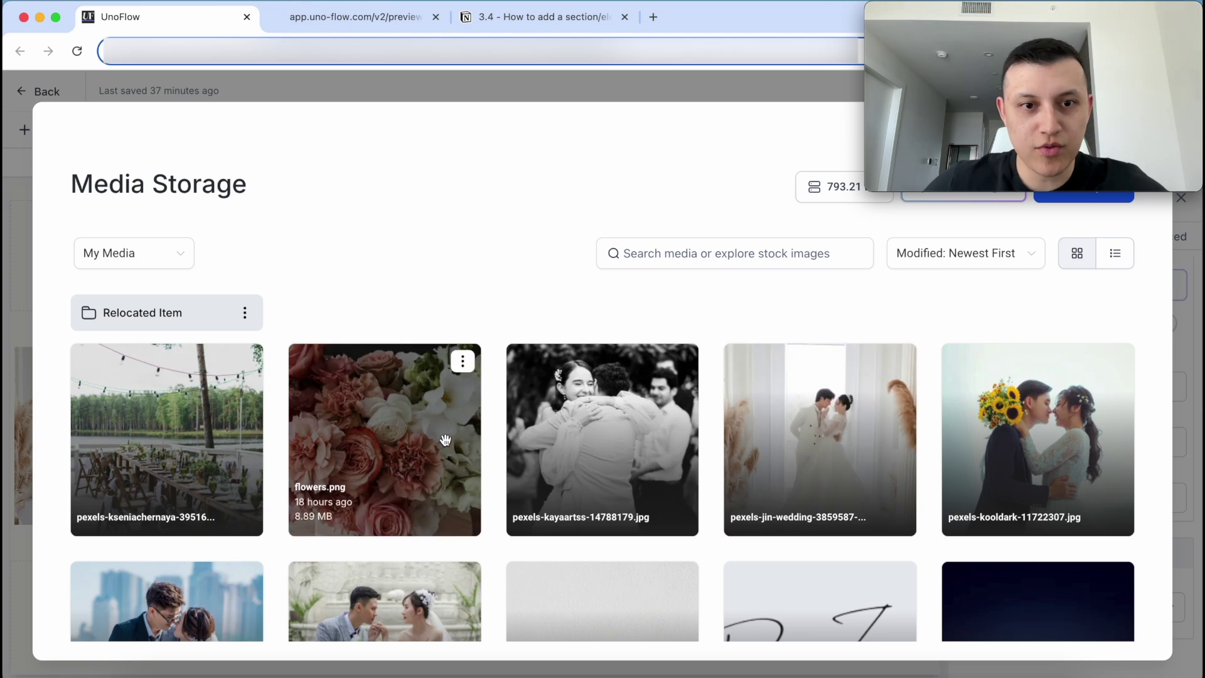
pyautogui.click(464, 440)
pyautogui.click(349, 337)
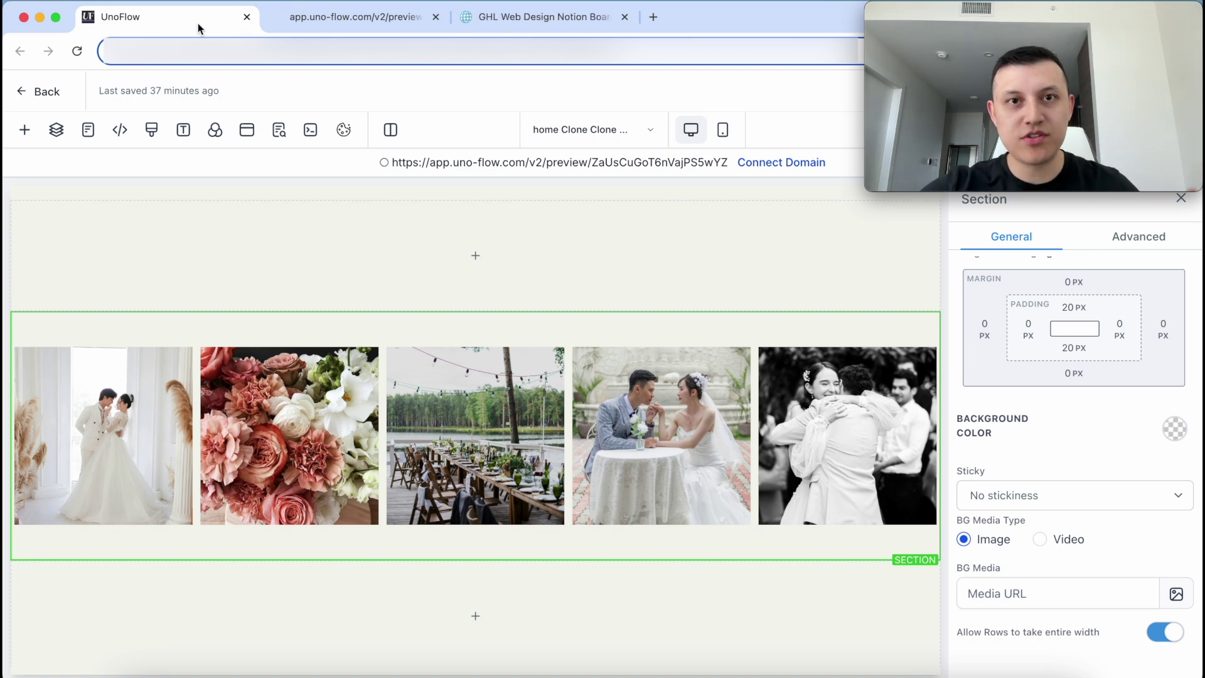
# - Switch to the Notion board and open page 3.4 about adding a section/elements that move sideways on scroll
pyautogui.click(507, 19)
pyautogui.scroll(-10, 409, 215)
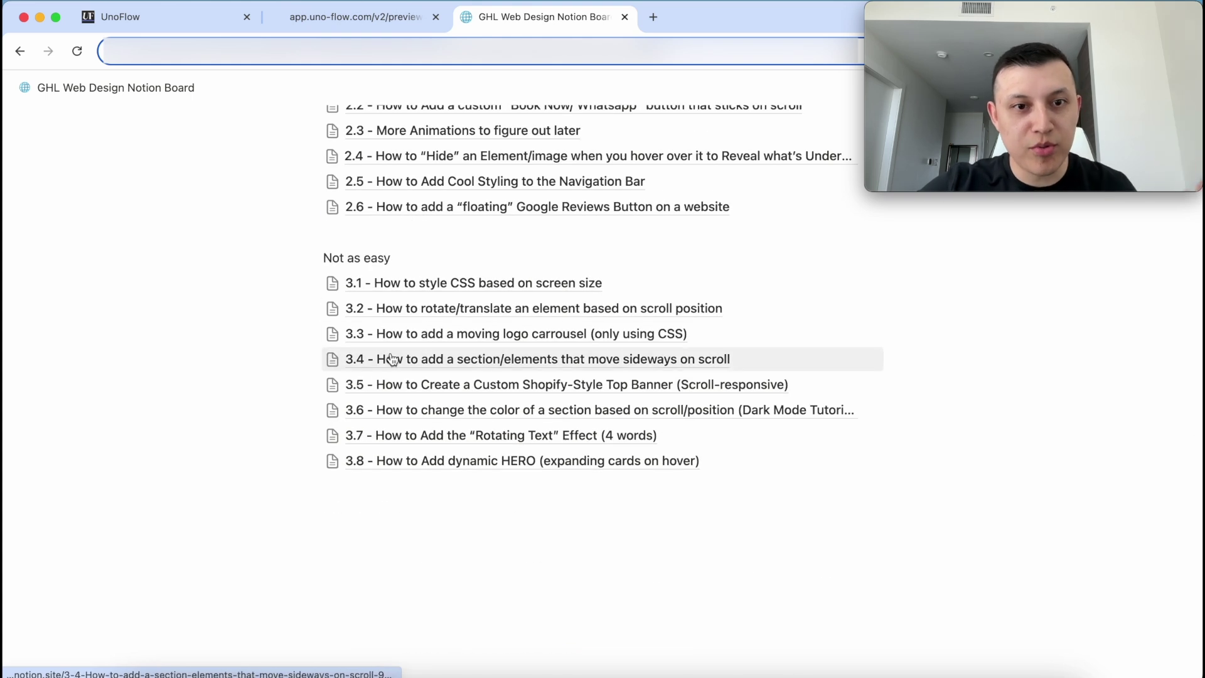
pyautogui.click(390, 359)
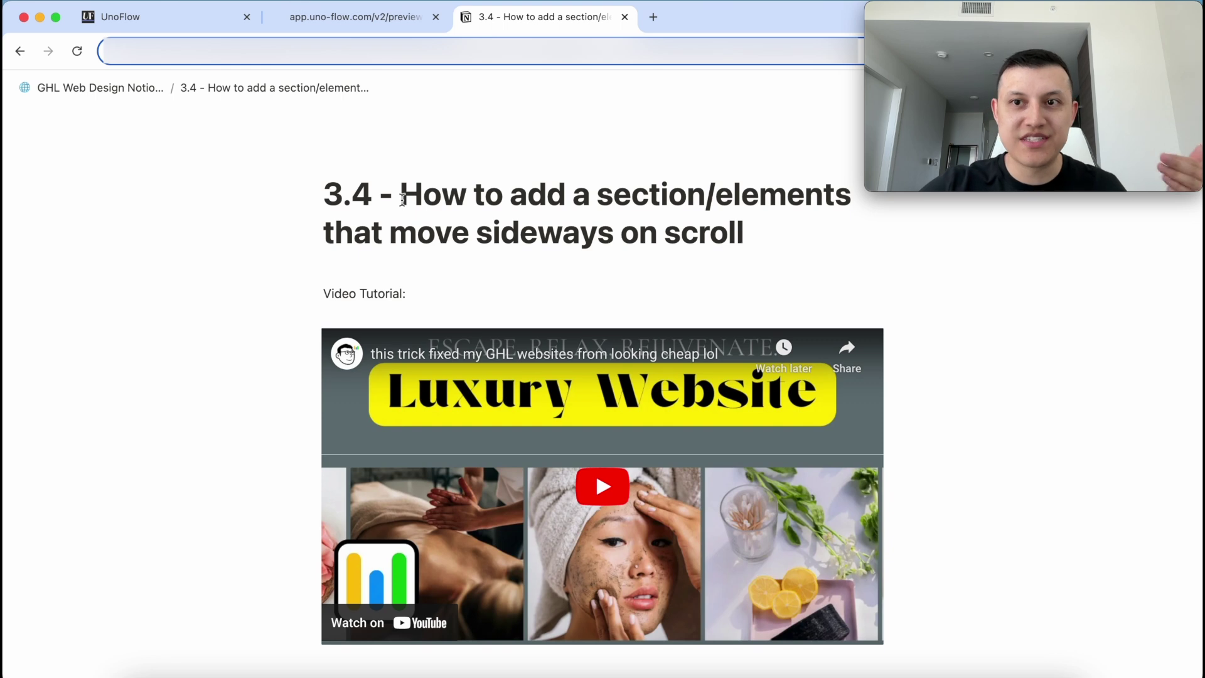
# - Copy the optional Step 6 CSS code that adds a shadow and enlarges images on hover
pyautogui.scroll(-10, 328, 238)
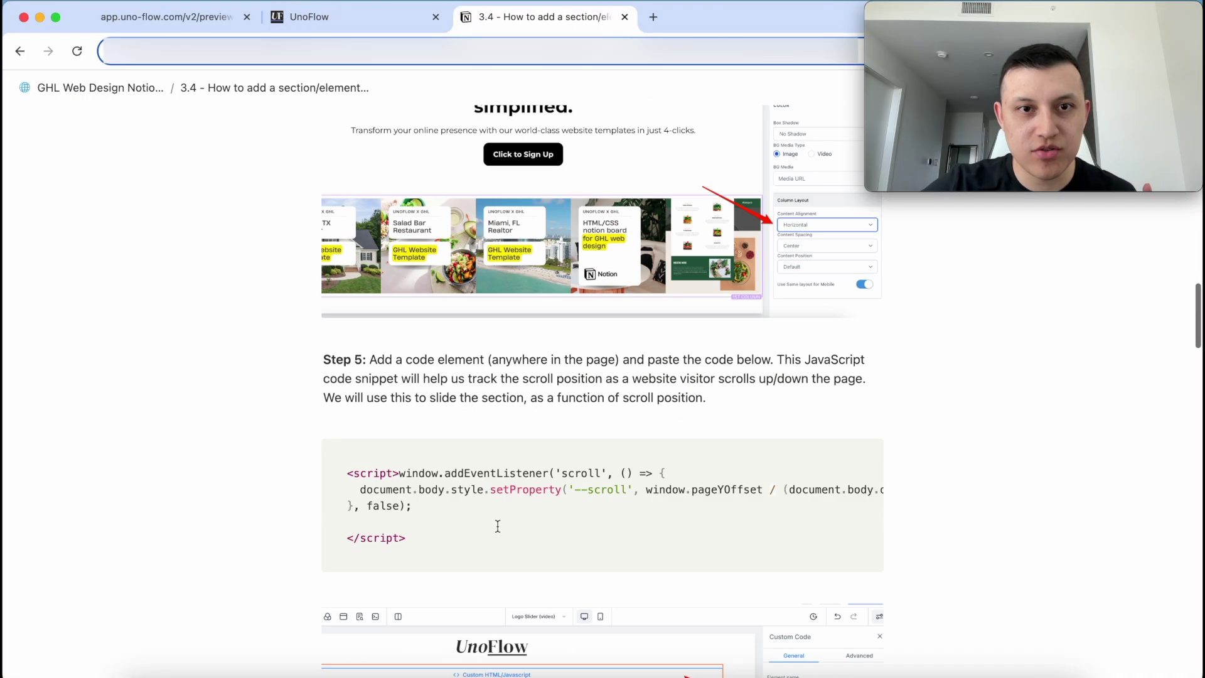
pyautogui.scroll(-10, 345, 321)
pyautogui.moveTo(344, 315); pyautogui.dragTo(482, 478)
pyautogui.press('super+c')
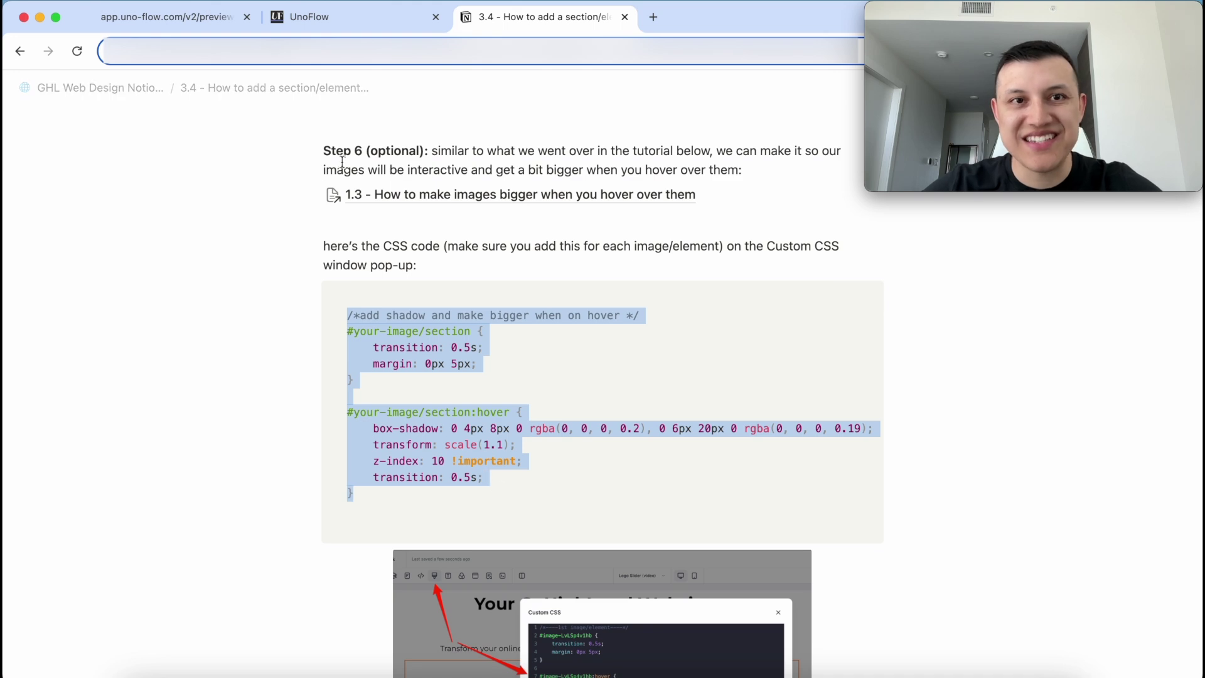
# - Switch back to the UnoFlow page editor and paste the copied hover code into the page's Custom CSS
pyautogui.click(355, 17)
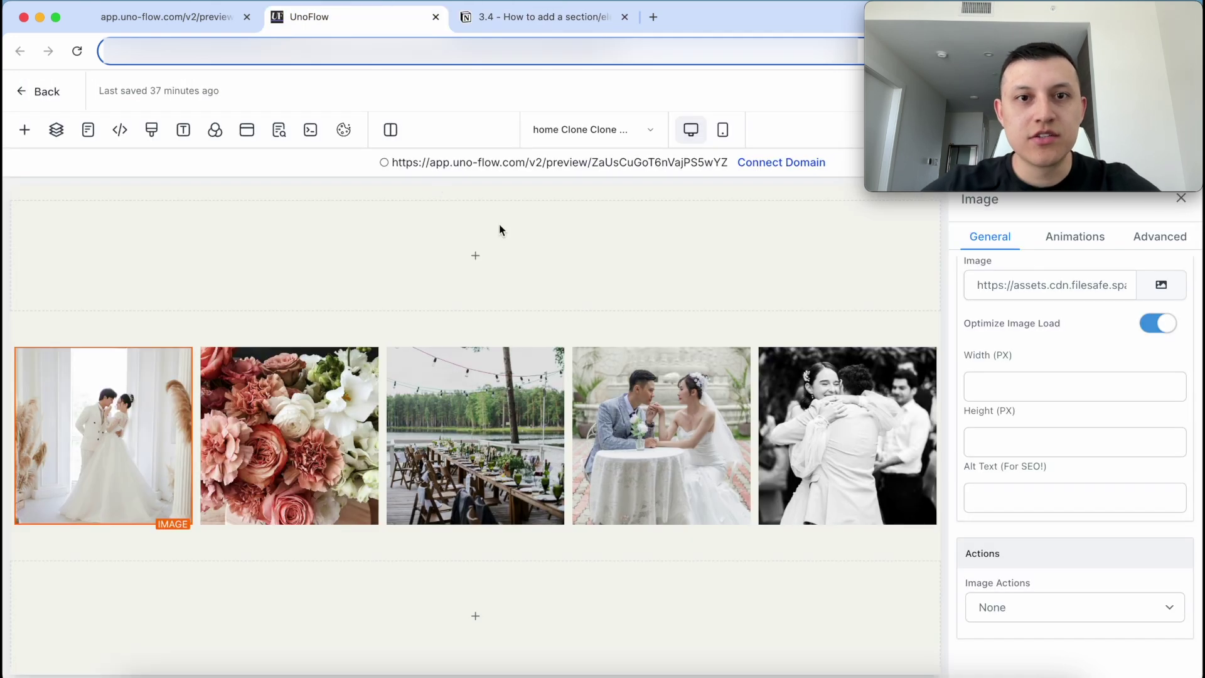
pyautogui.click(153, 132)
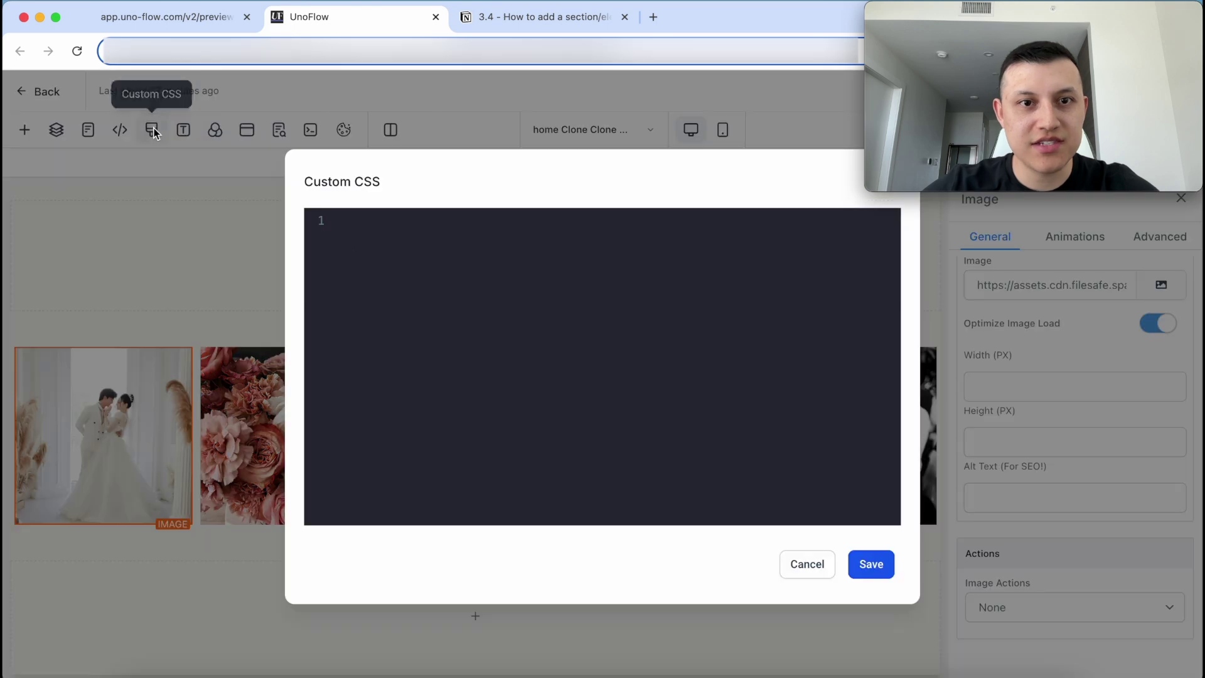
pyautogui.click(642, 363)
pyautogui.press('super+v')
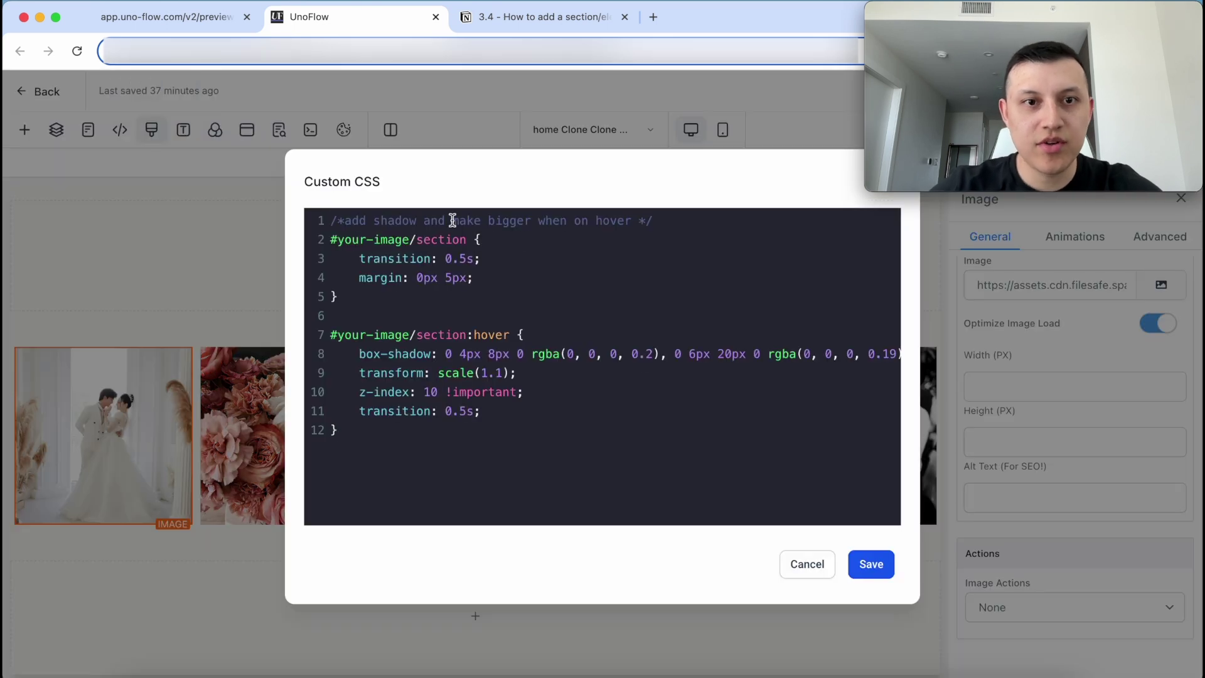
# - Replace the placeholder selectors in the base and hover rules of the Custom CSS with .imagestyle1 and save the code
pyautogui.moveTo(457, 241); pyautogui.dragTo(339, 243)
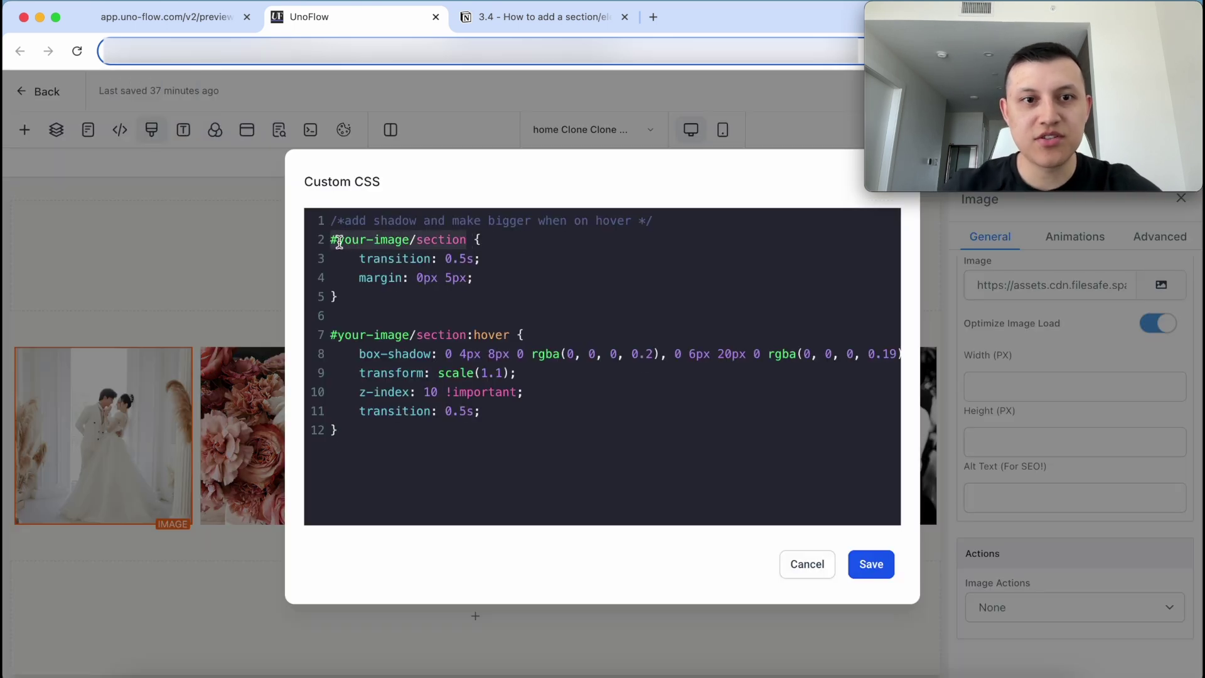
pyautogui.write('.imagest')
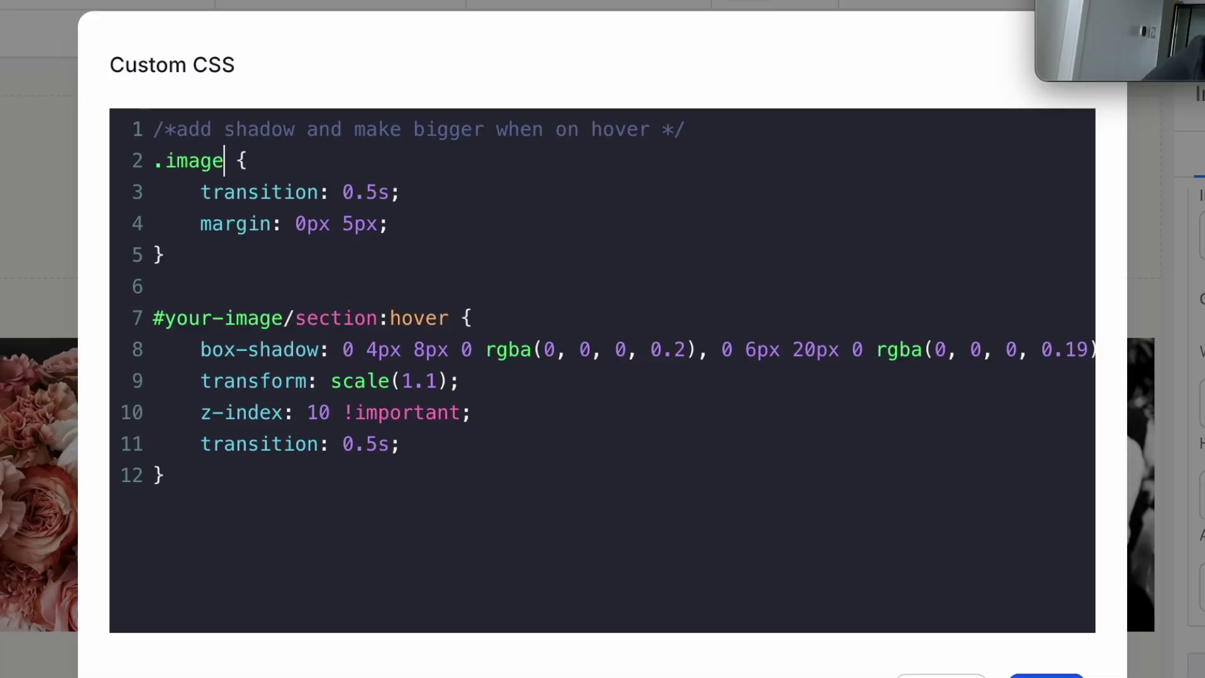
pyautogui.write('yle1')
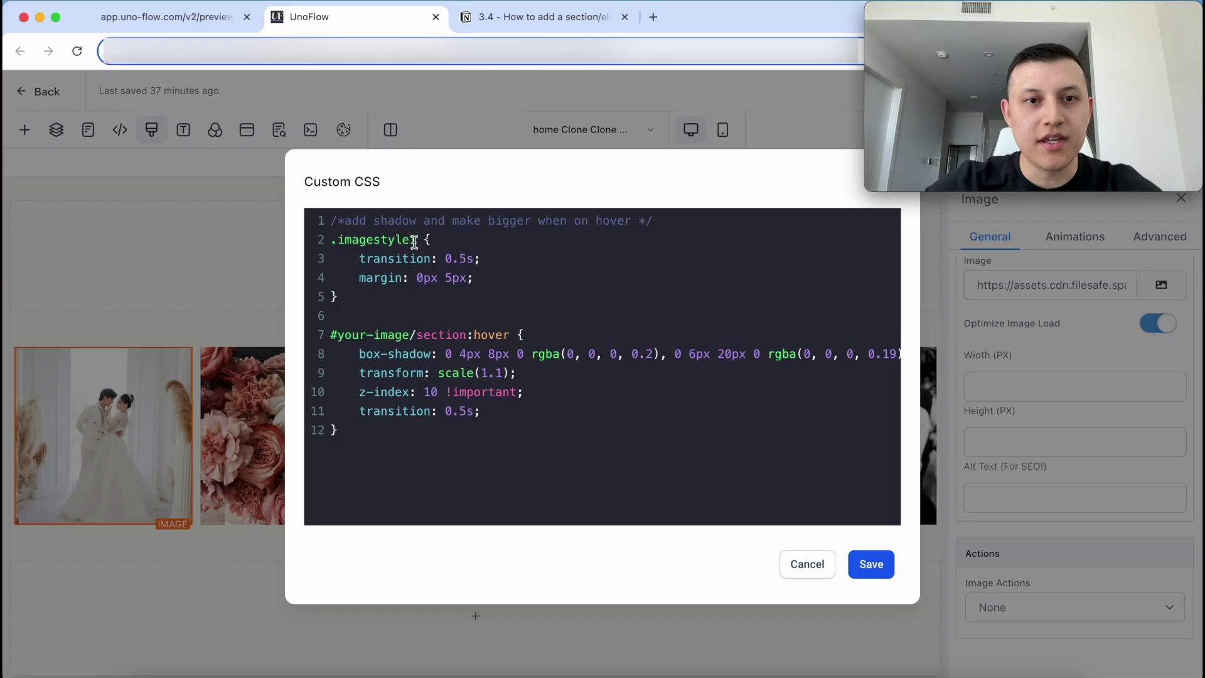
pyautogui.moveTo(415, 243); pyautogui.dragTo(321, 247)
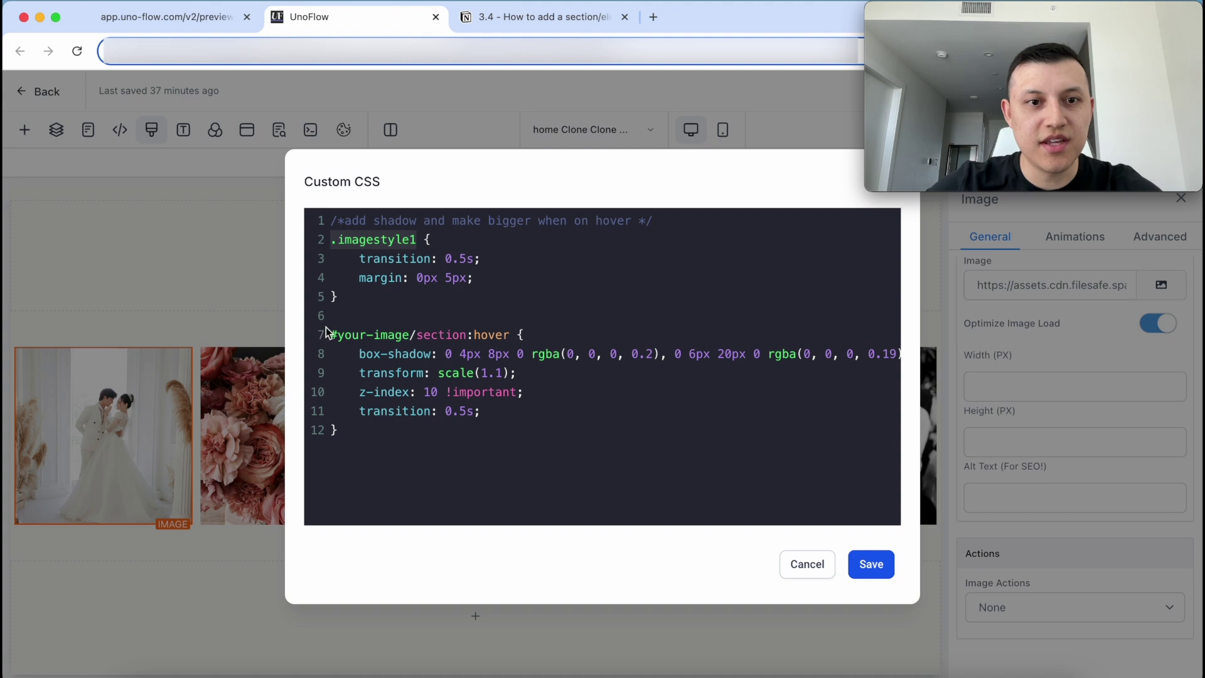
pyautogui.moveTo(329, 332); pyautogui.dragTo(453, 332)
pyautogui.press('cmd+v')
pyautogui.click(867, 562)
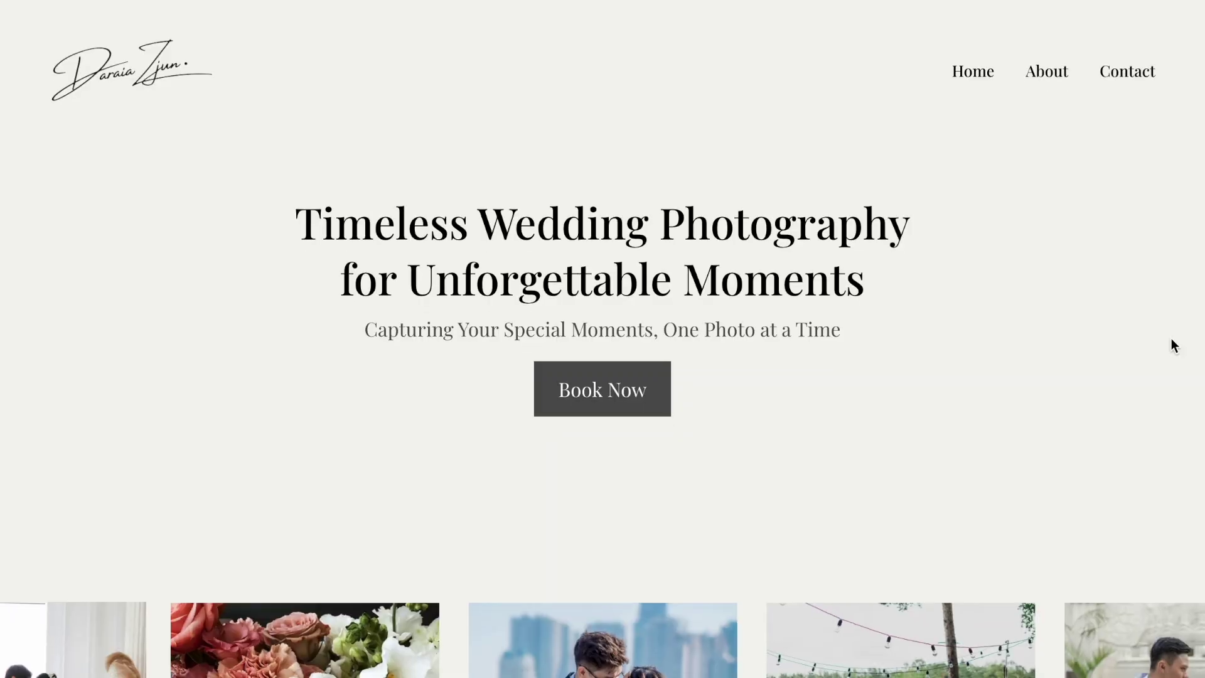
pyautogui.scroll(-3, 1171, 338)
pyautogui.scroll(3, 1171, 337)
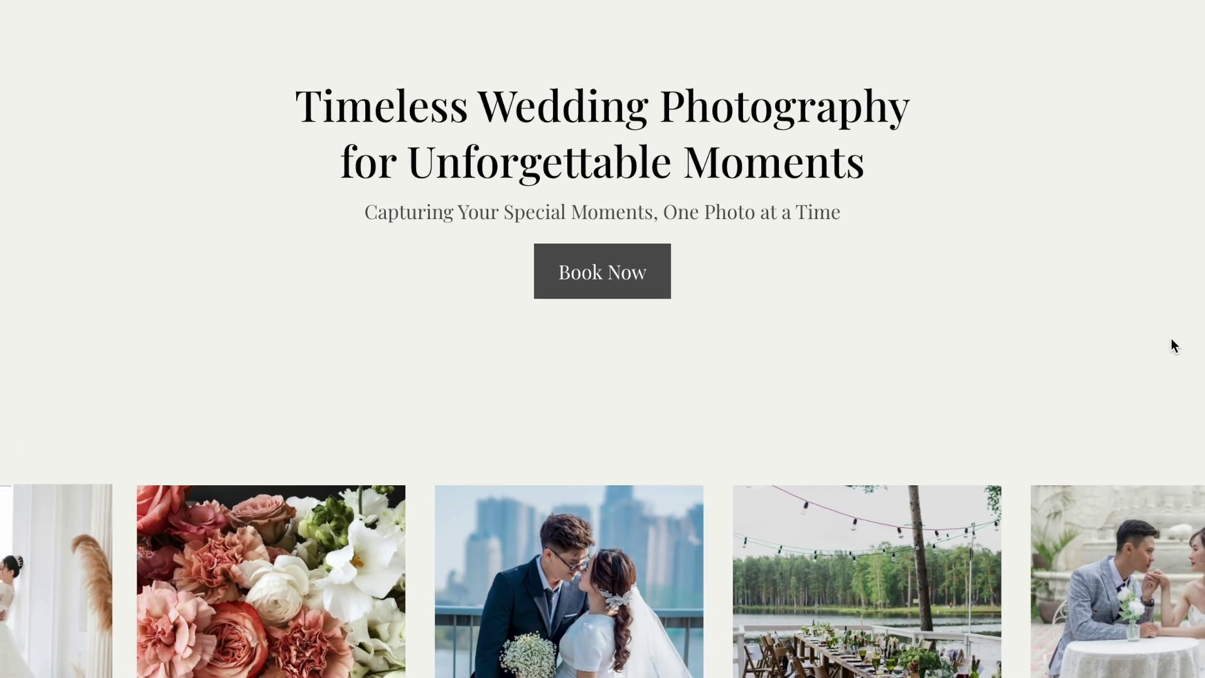
pyautogui.scroll(-6, 1171, 338)
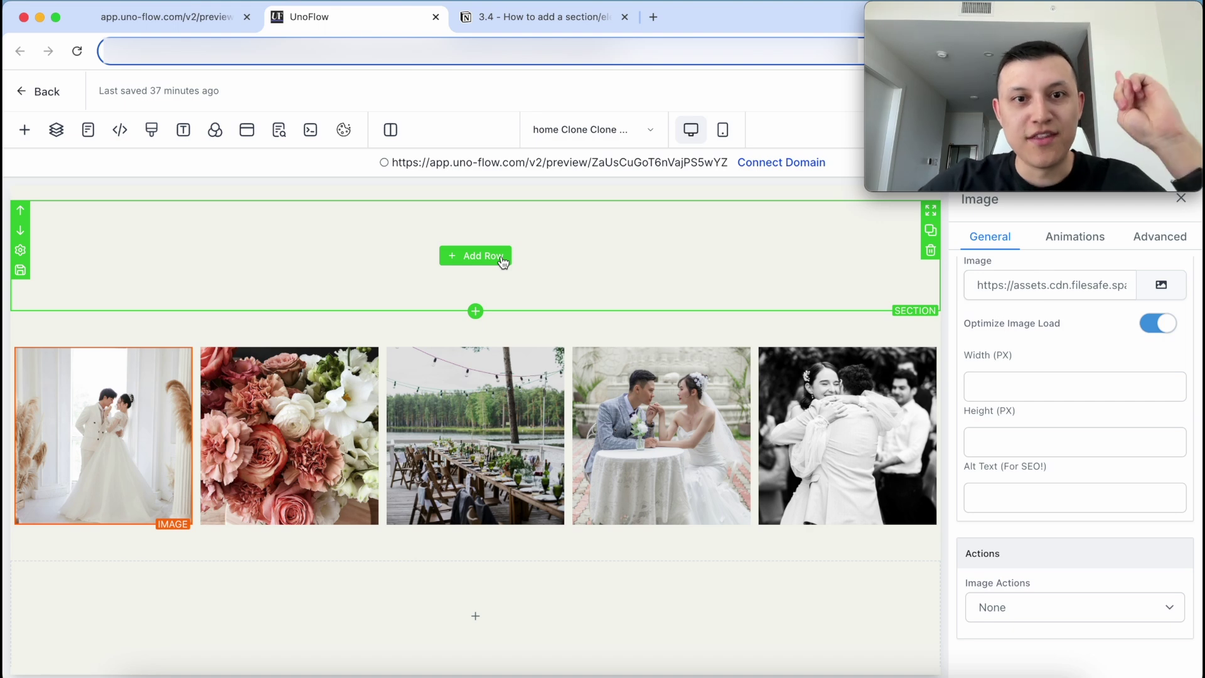
# - Add a full-width section containing a one-column row between the Book Now section and the wedding image row
pyautogui.scroll(2, 587, 250)
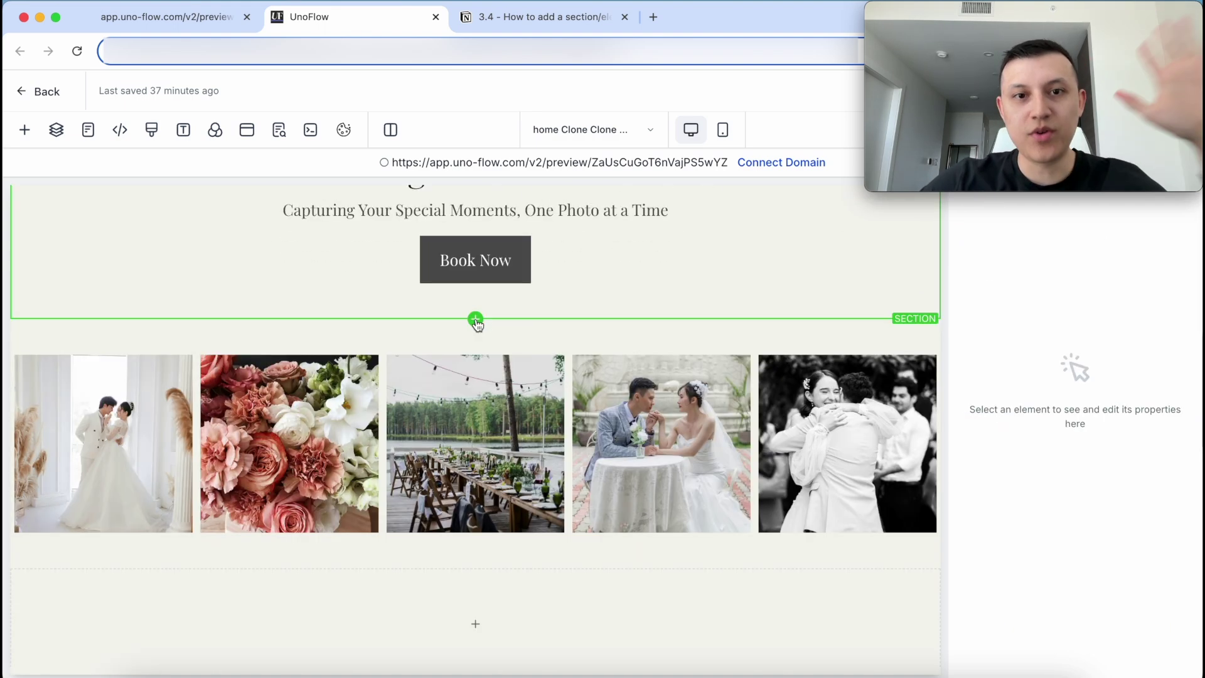
pyautogui.click(476, 319)
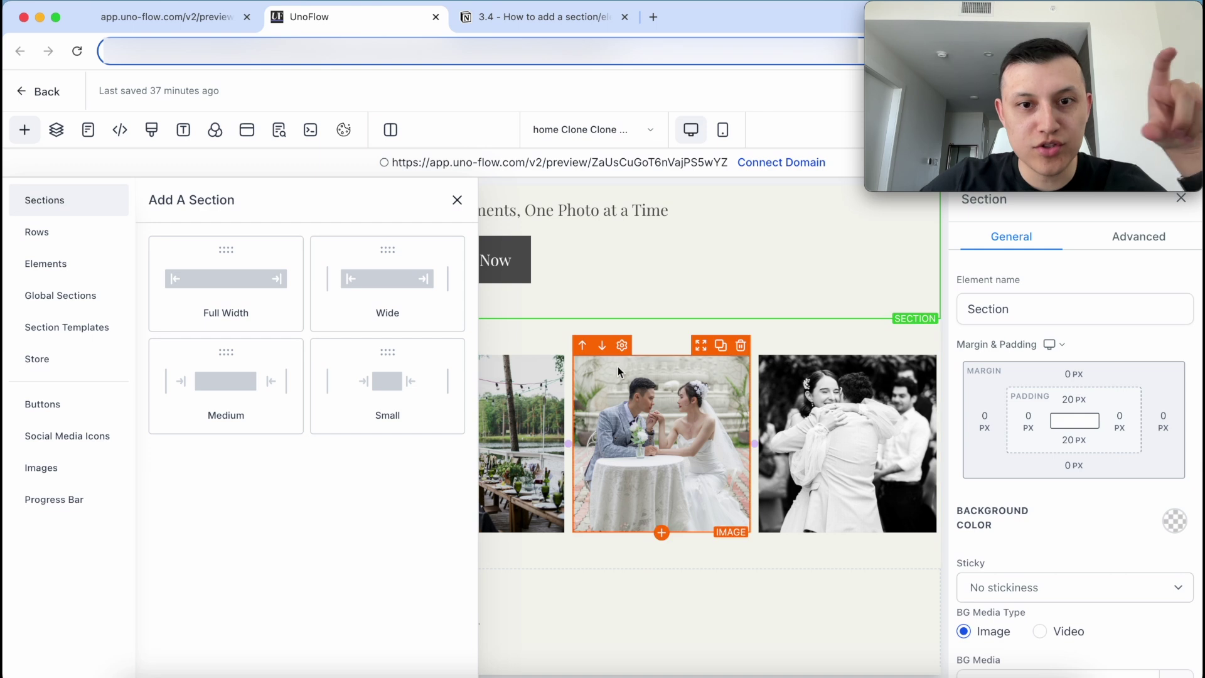
pyautogui.moveTo(228, 292); pyautogui.dragTo(545, 351)
pyautogui.click(481, 376)
pyautogui.moveTo(243, 280); pyautogui.dragTo(562, 350)
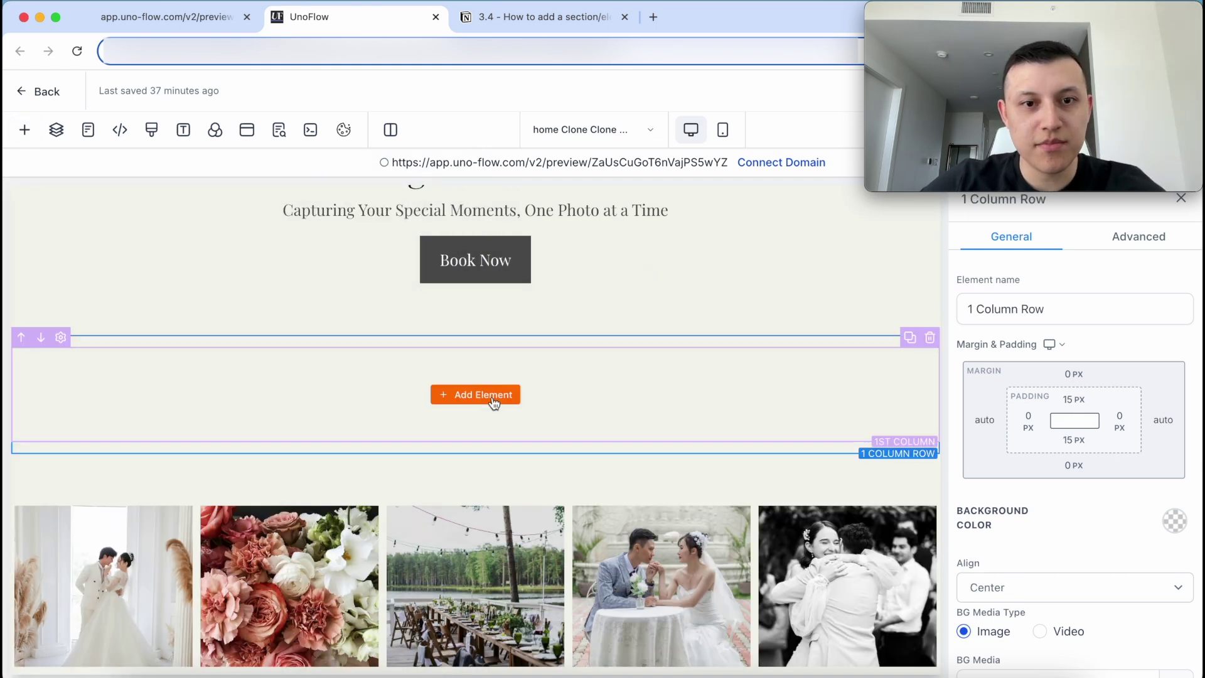
# - Add a custom HTML/JavaScript code element to the new one-column row
pyautogui.click(481, 394)
pyautogui.scroll(-6, 369, 375)
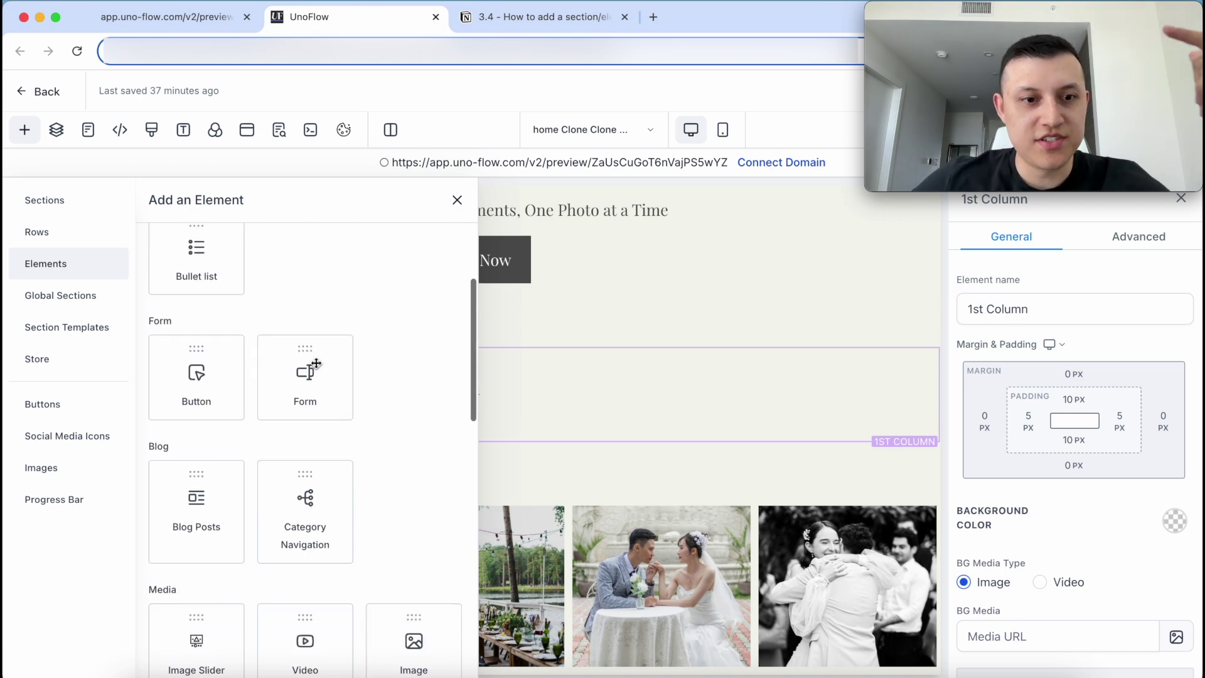
pyautogui.scroll(-2, 208, 549)
pyautogui.click(178, 603)
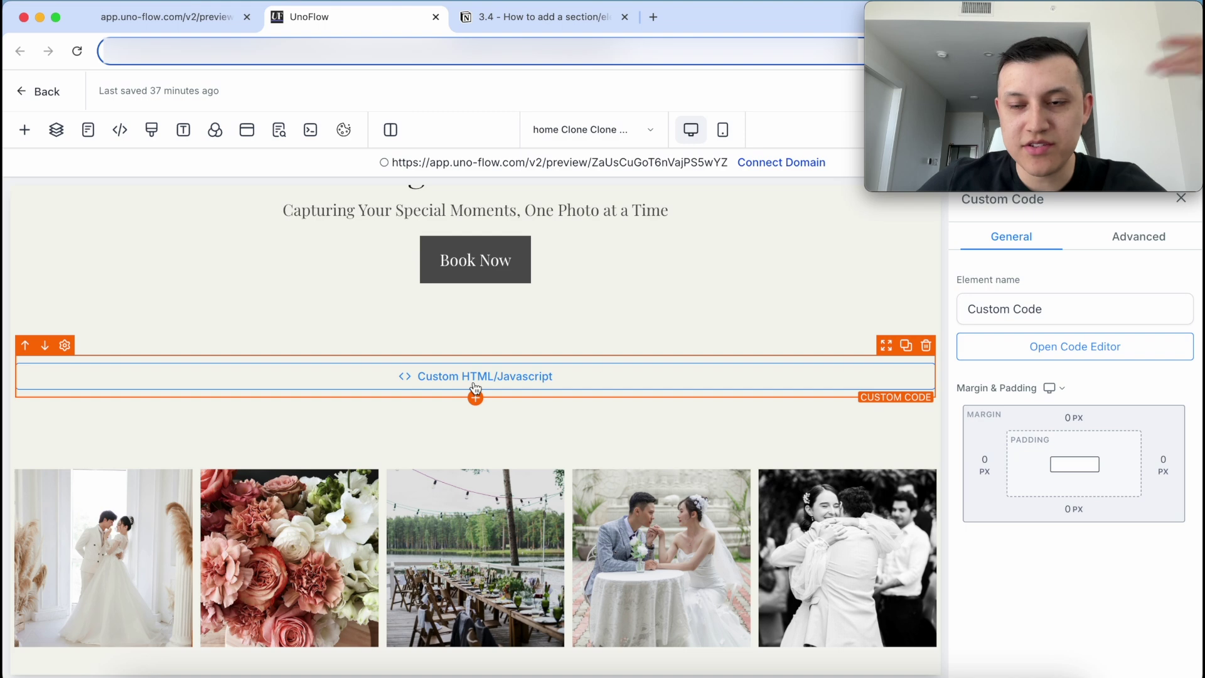
# - Copy the Step 5 scroll-tracking script from the Notion page into the custom code element's editor and save it
pyautogui.click(1059, 347)
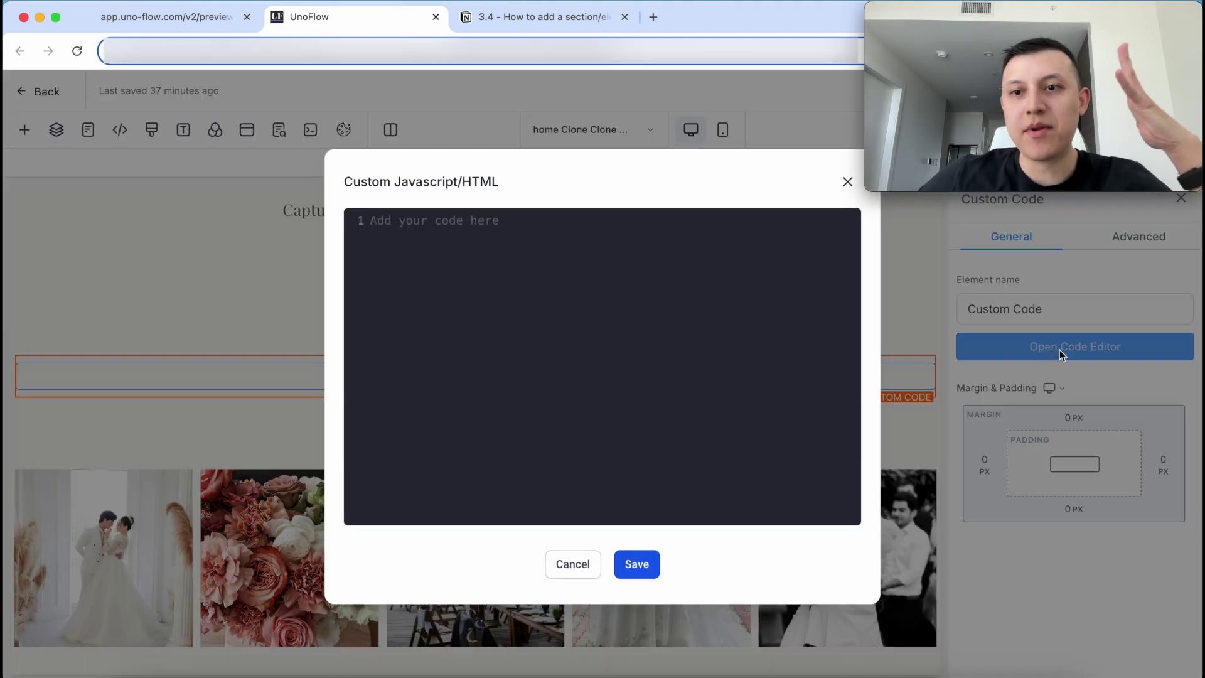
pyautogui.click(529, 24)
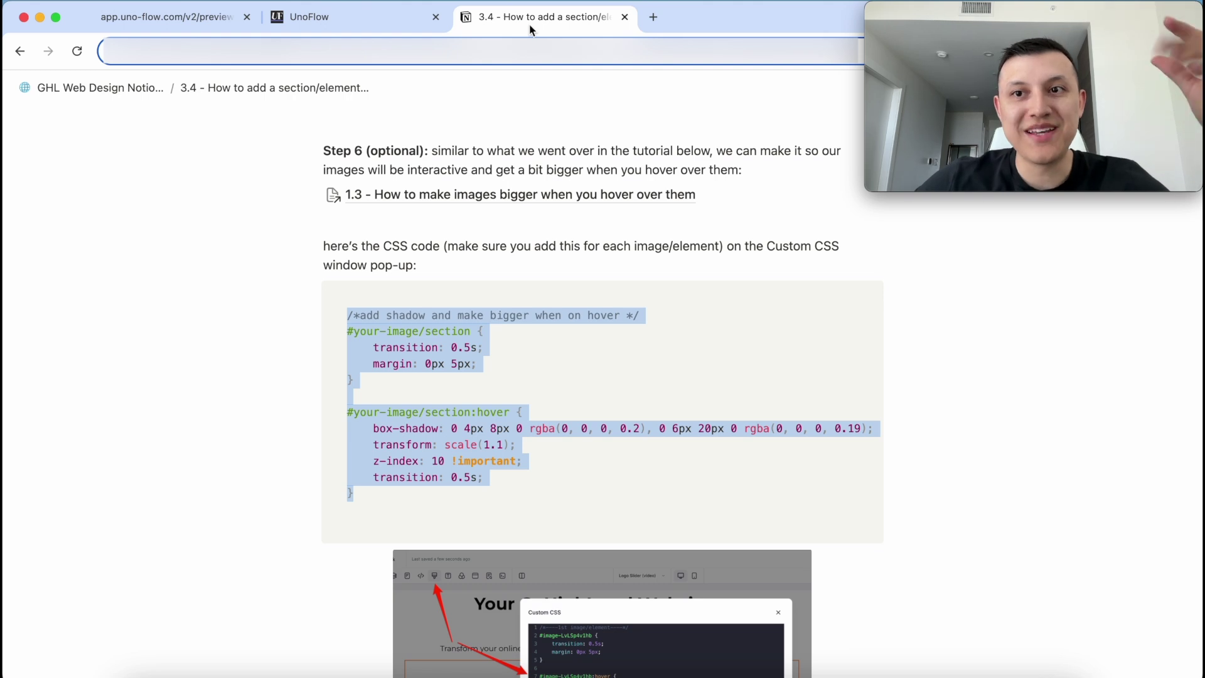
pyautogui.scroll(10, 365, 344)
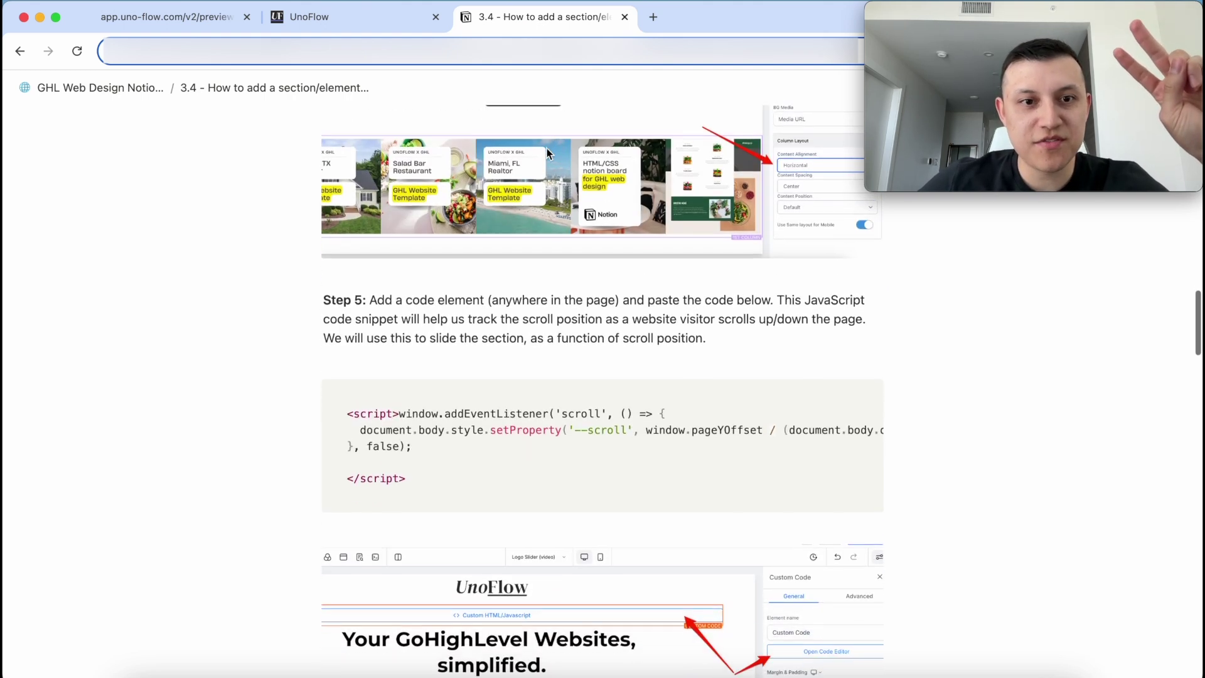
pyautogui.moveTo(345, 411); pyautogui.dragTo(453, 484)
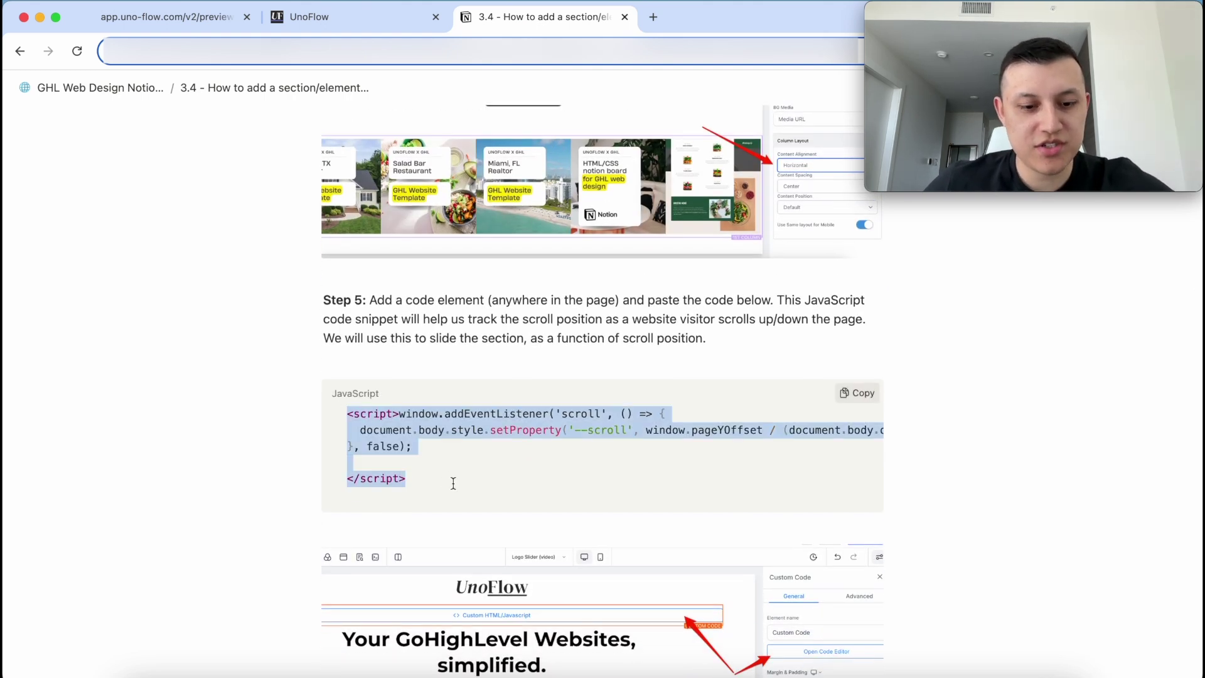
pyautogui.click(364, 19)
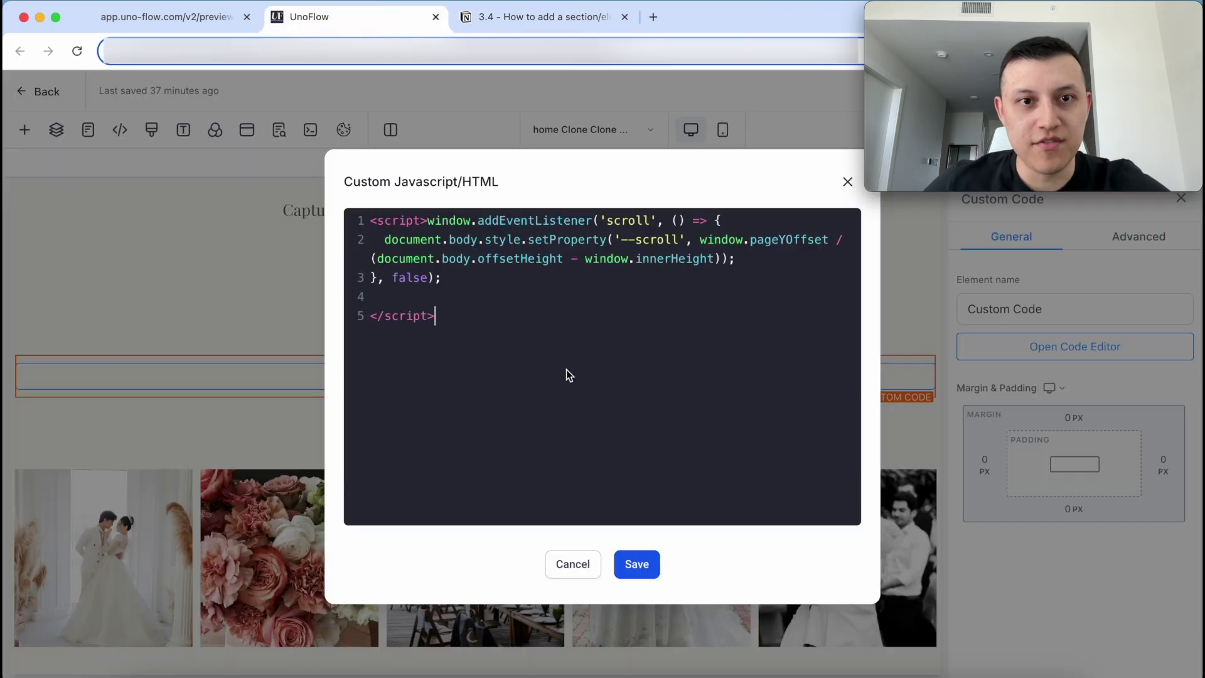
pyautogui.click(639, 559)
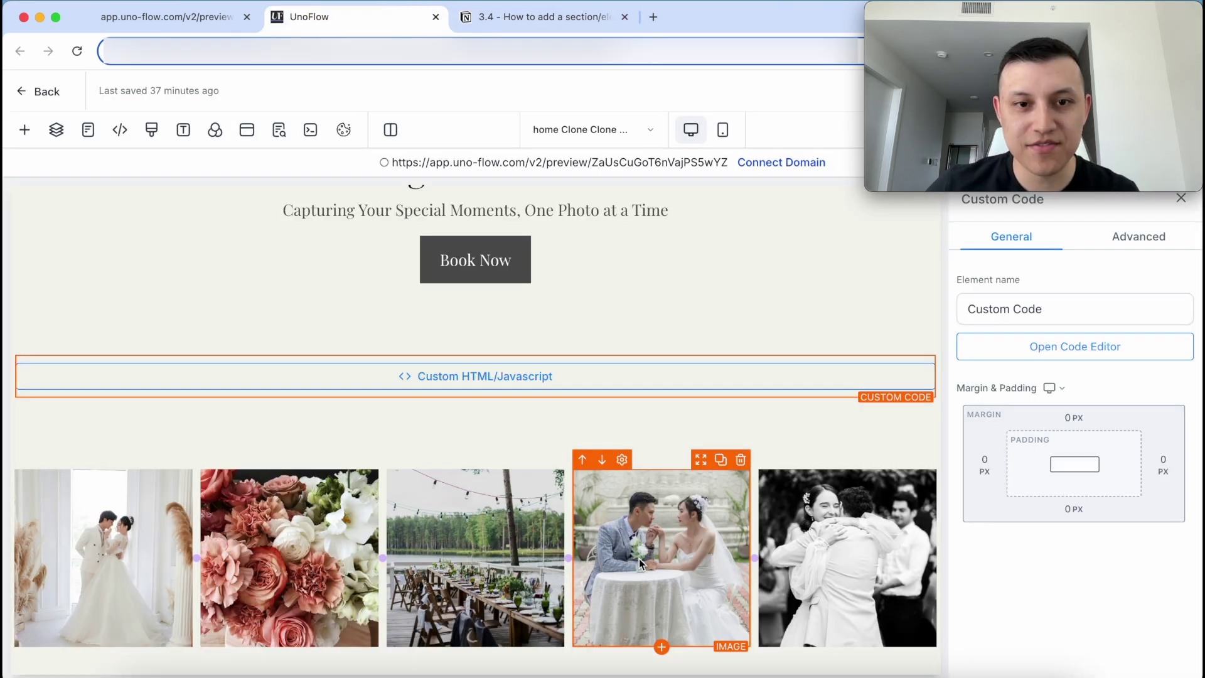
pyautogui.click(636, 300)
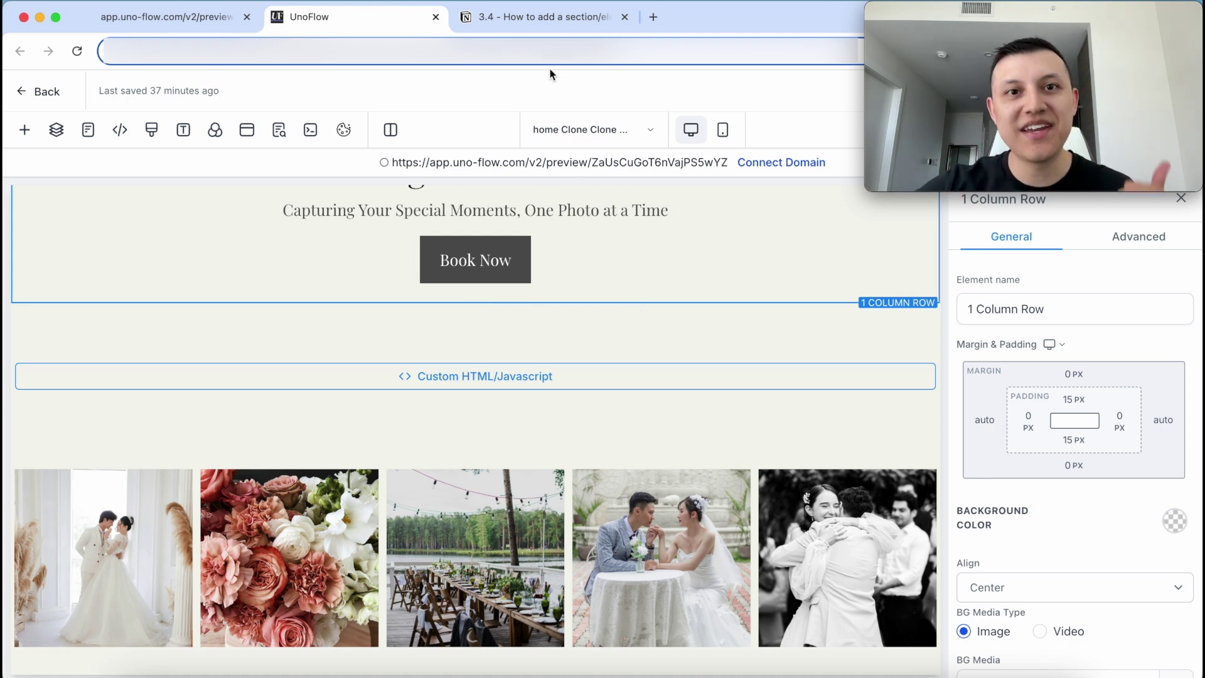
# - Switch to the Notion page and copy the Step 7 CSS code that slides the section on scroll
pyautogui.click(545, 17)
pyautogui.scroll(-5, 547, 354)
pyautogui.scroll(-15, 547, 355)
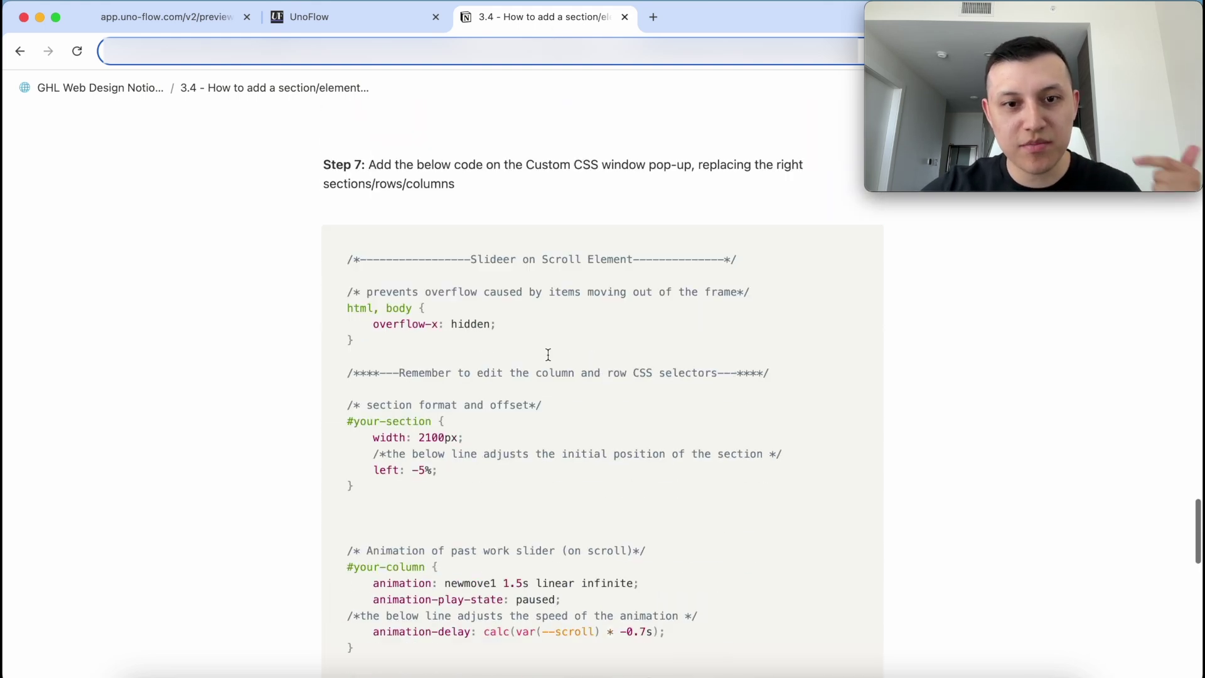
pyautogui.moveTo(345, 151); pyautogui.dragTo(411, 607)
# - Return to the UnoFlow page editor, paste the copied slider code below the hover rules in Custom CSS, and save
pyautogui.hotkey('ctrl', 'shift', 'Tab')
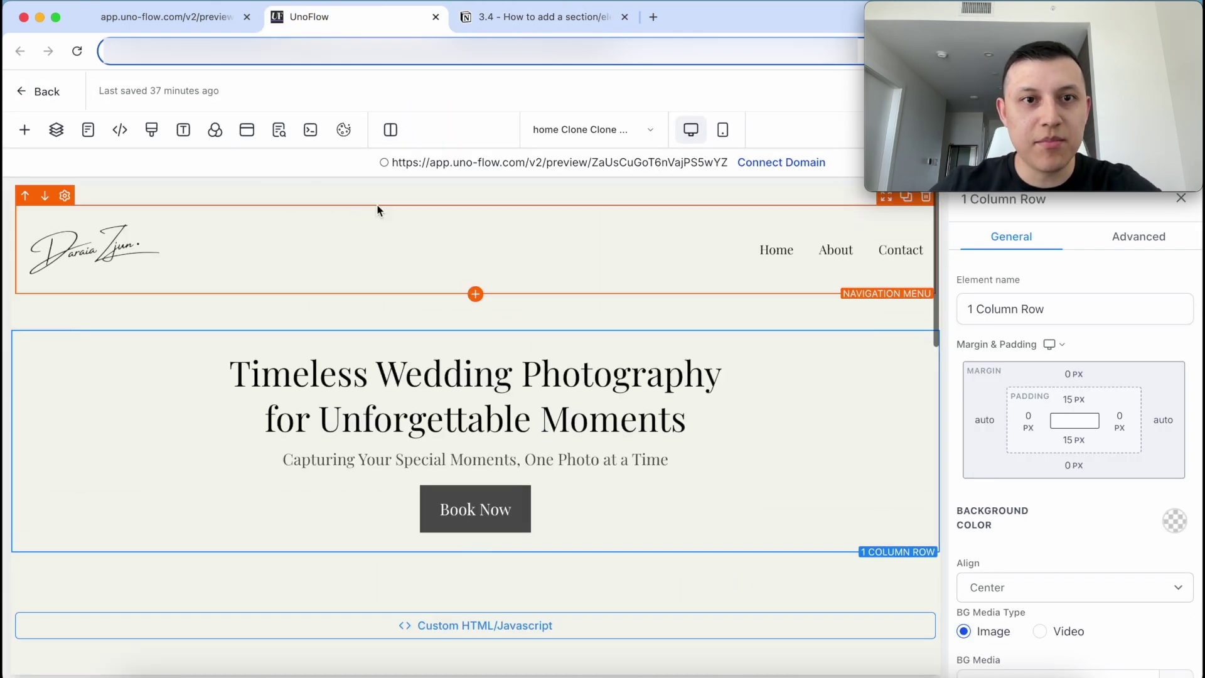
pyautogui.click(154, 132)
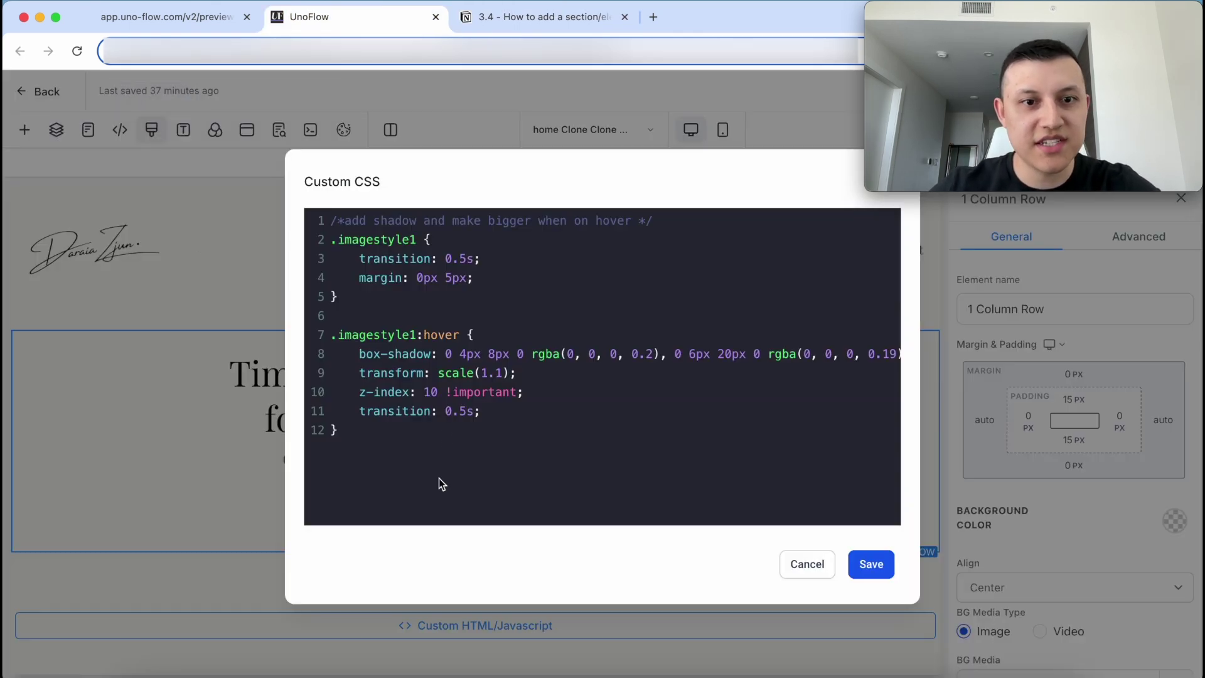
pyautogui.press('super+v')
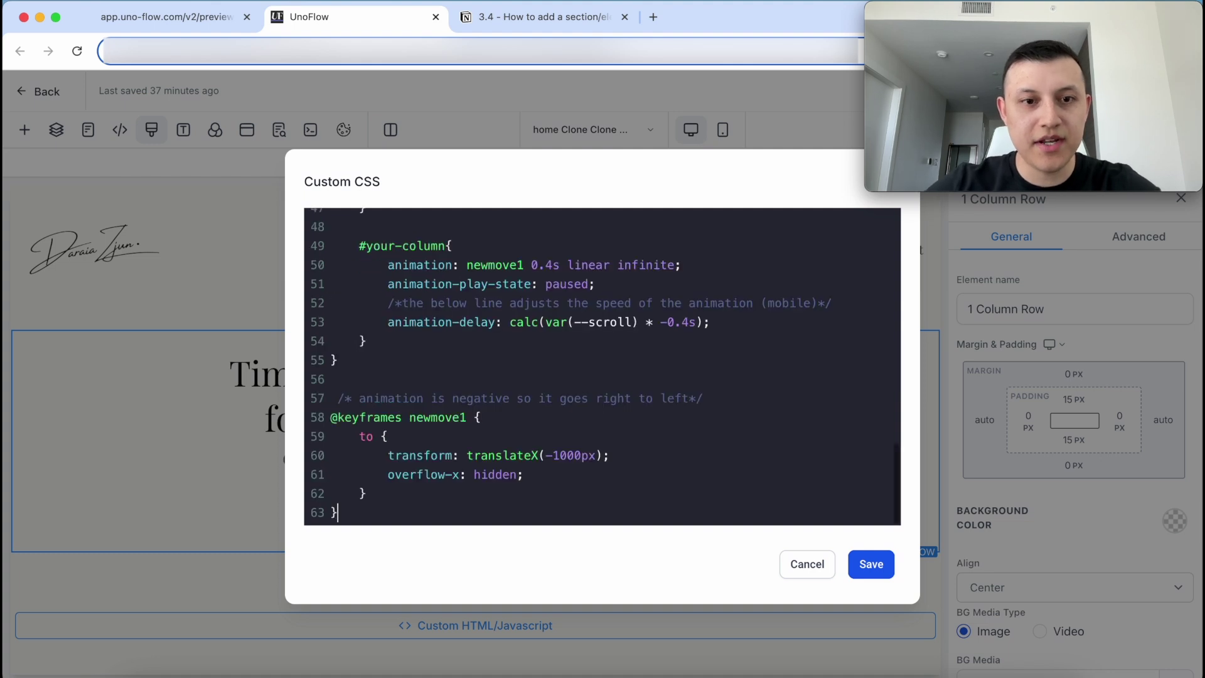
pyautogui.click(879, 564)
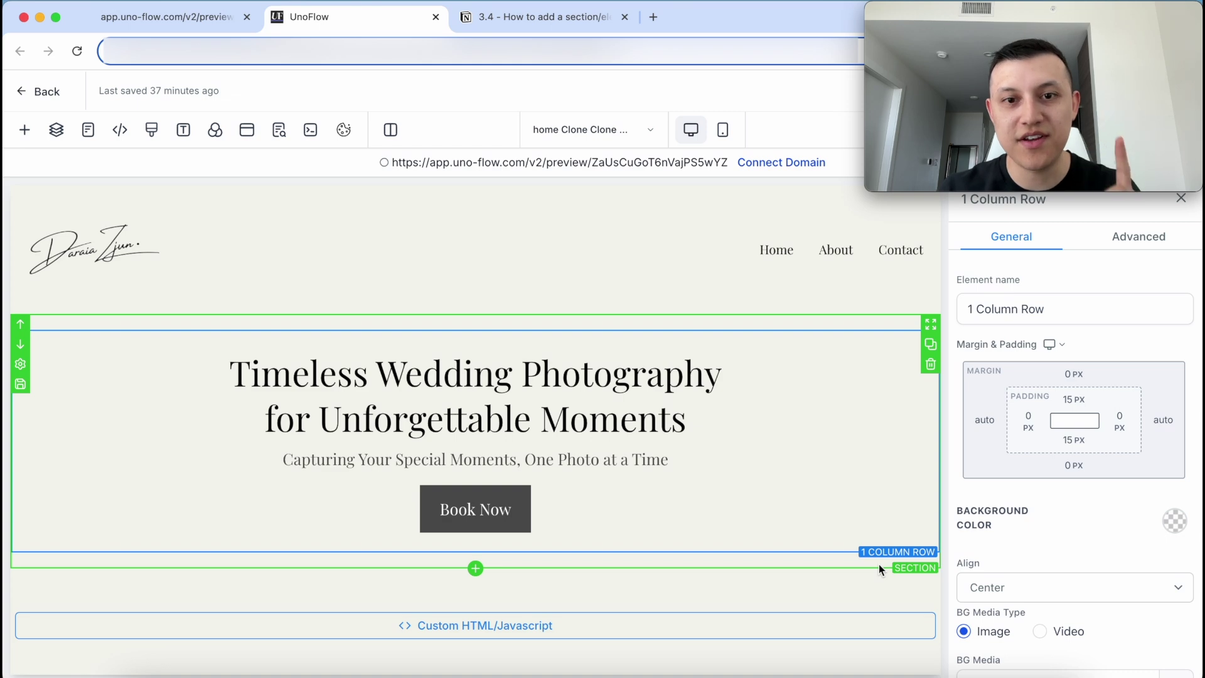
# - Select the section holding the five wedding images and copy its CSS selector from the advanced settings
pyautogui.scroll(-5, 879, 563)
pyautogui.click(671, 330)
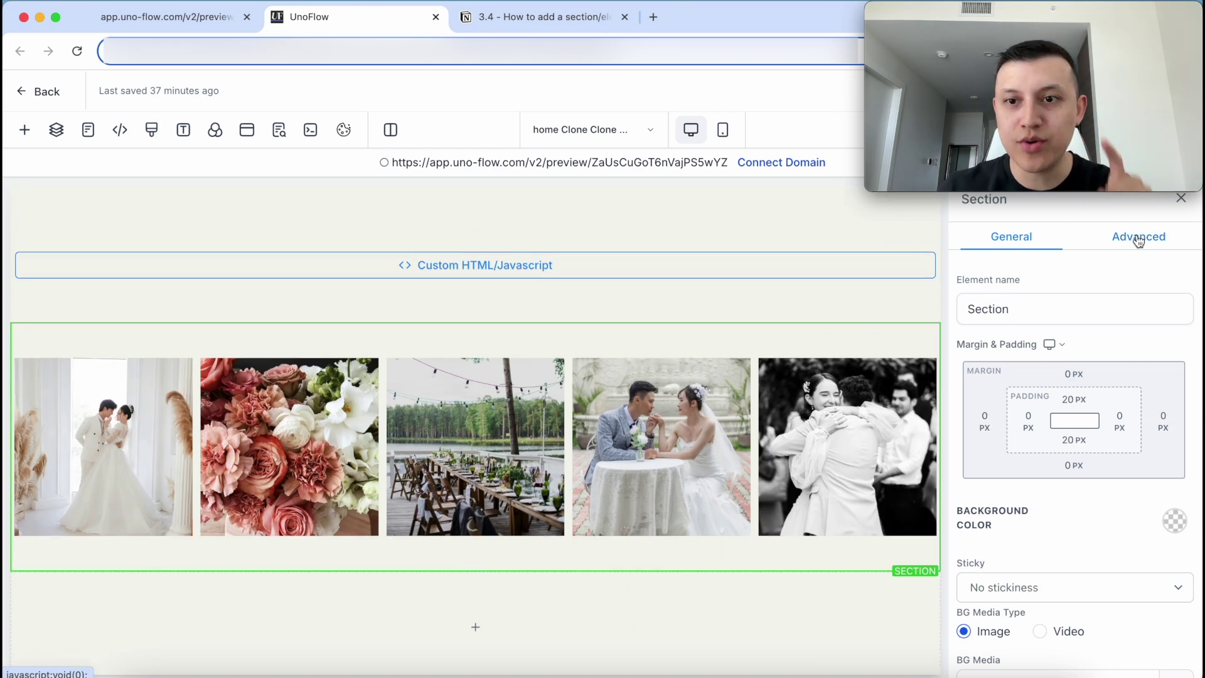
pyautogui.click(1139, 237)
pyautogui.scroll(-2, 1082, 447)
pyautogui.moveTo(958, 625); pyautogui.dragTo(1037, 619)
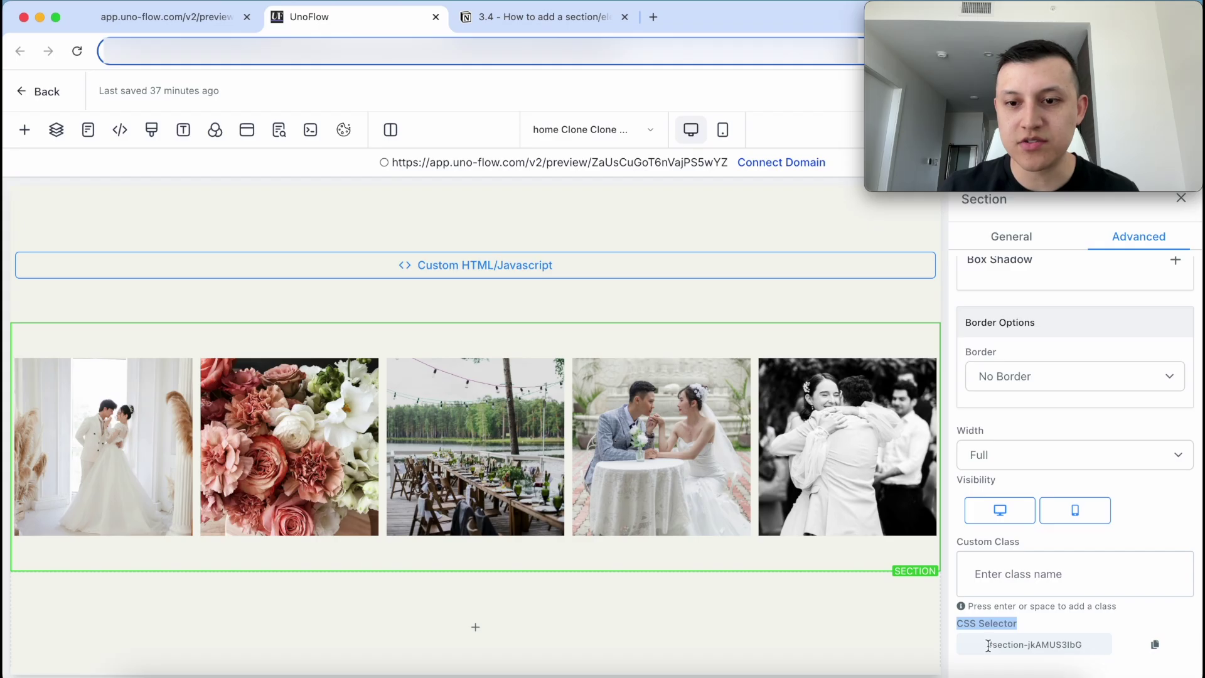
pyautogui.moveTo(840, 632); pyautogui.dragTo(1011, 633)
pyautogui.click(1130, 632)
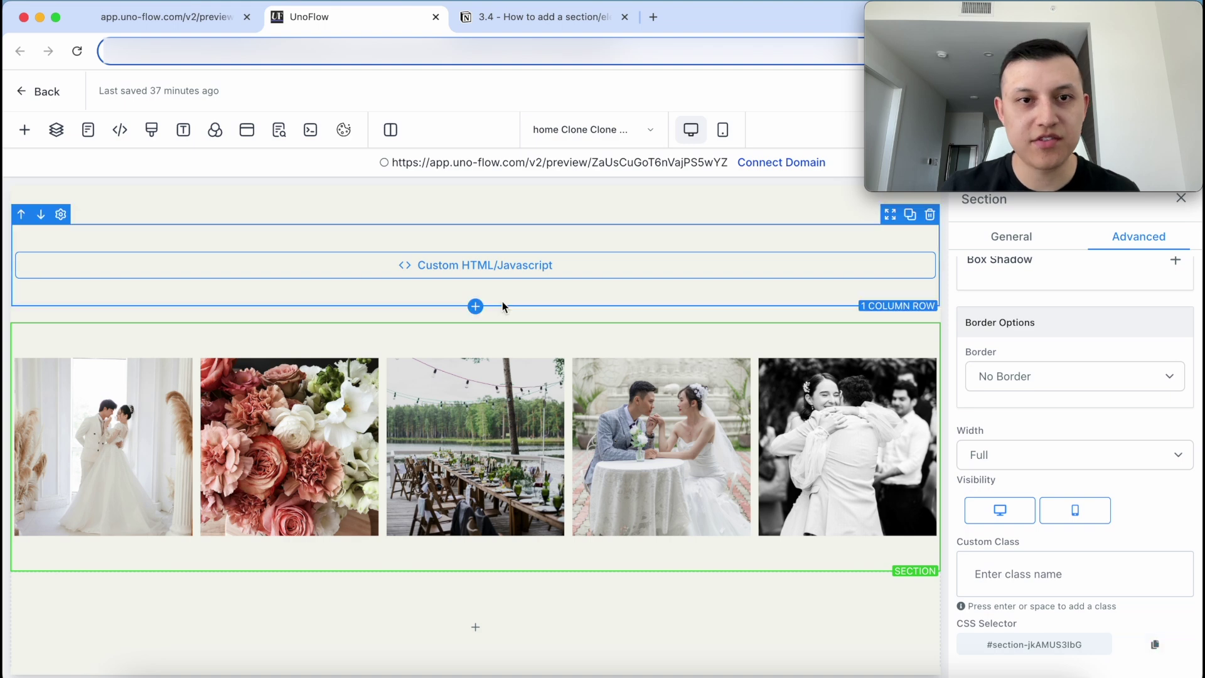
# - Replace the #your-column placeholder in the Custom CSS's main slider animation rule with the copied selector
pyautogui.scroll(5, 503, 301)
pyautogui.click(151, 130)
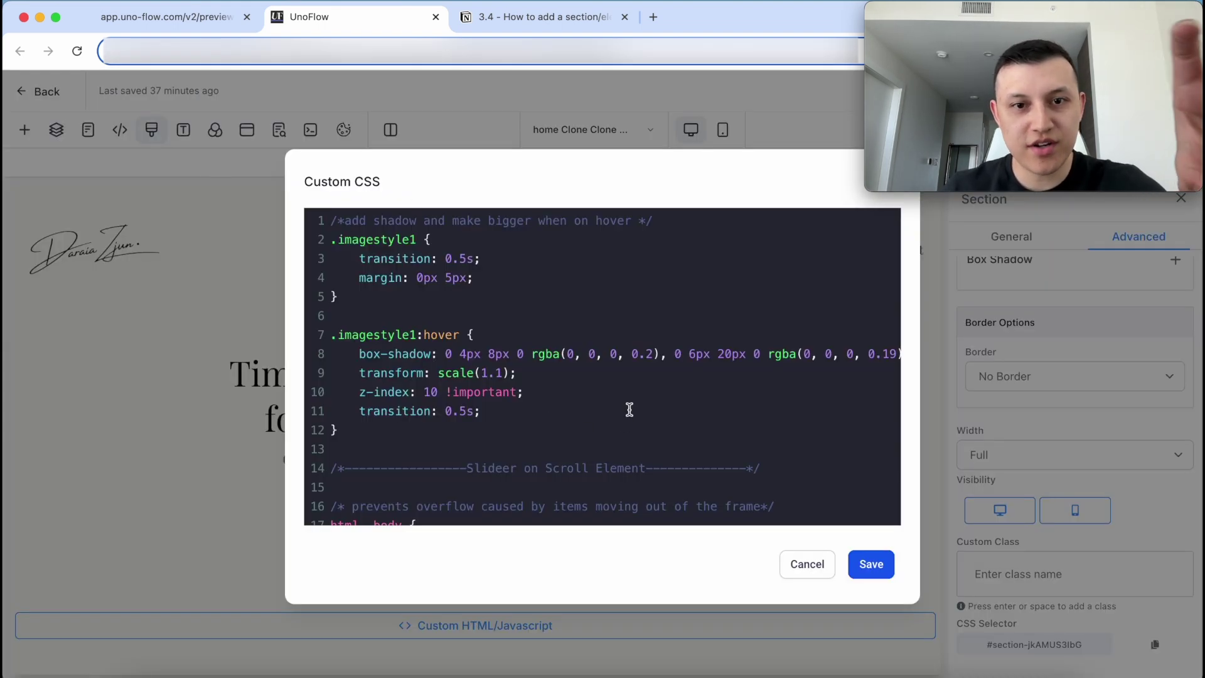
pyautogui.scroll(-2, 628, 407)
pyautogui.scroll(2, 449, 288)
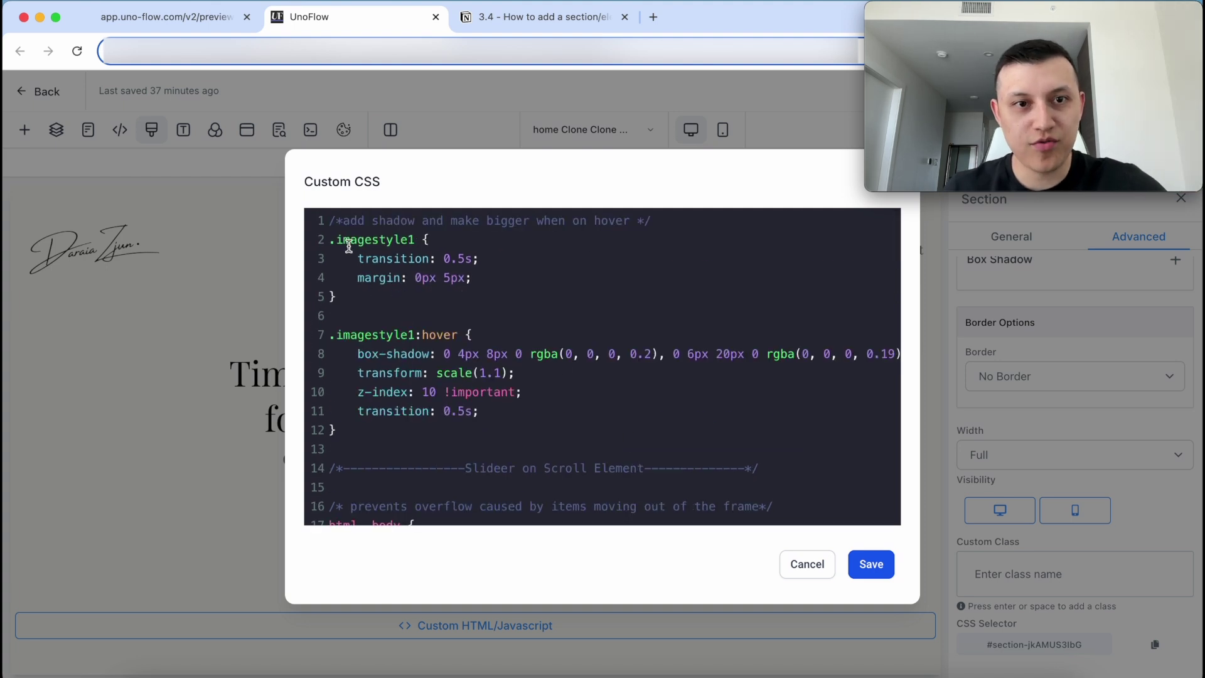
pyautogui.scroll(-10, 644, 419)
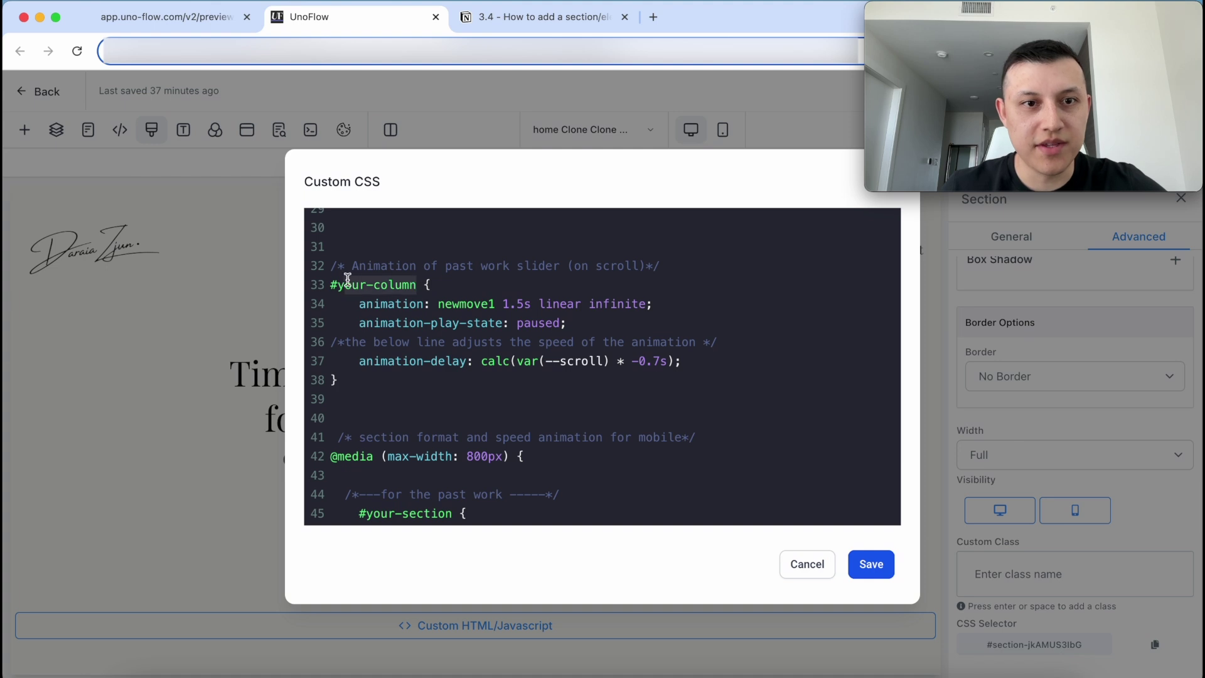
pyautogui.press('super+v')
# - Replace #your-column in the mobile (max-width: 800px) rule with the copied selector and save the Custom CSS
pyautogui.scroll(-4, 503, 326)
pyautogui.doubleClick(374, 363)
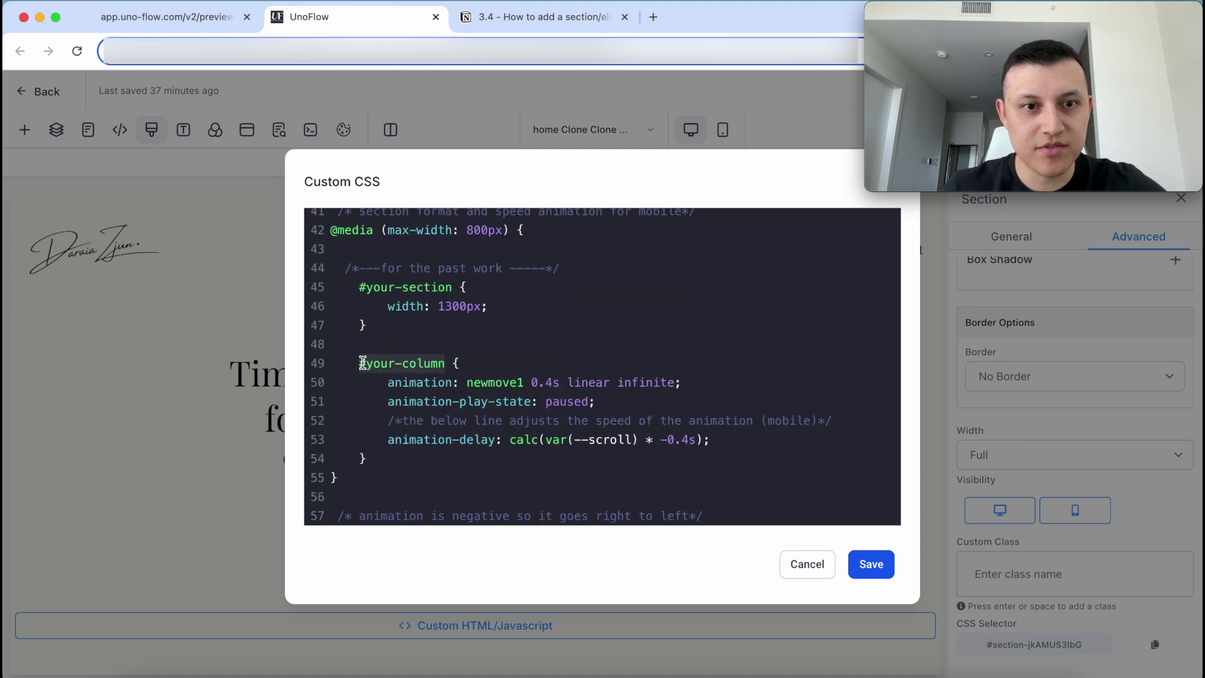
pyautogui.press('super+v')
pyautogui.scroll(-3, 690, 414)
pyautogui.click(871, 564)
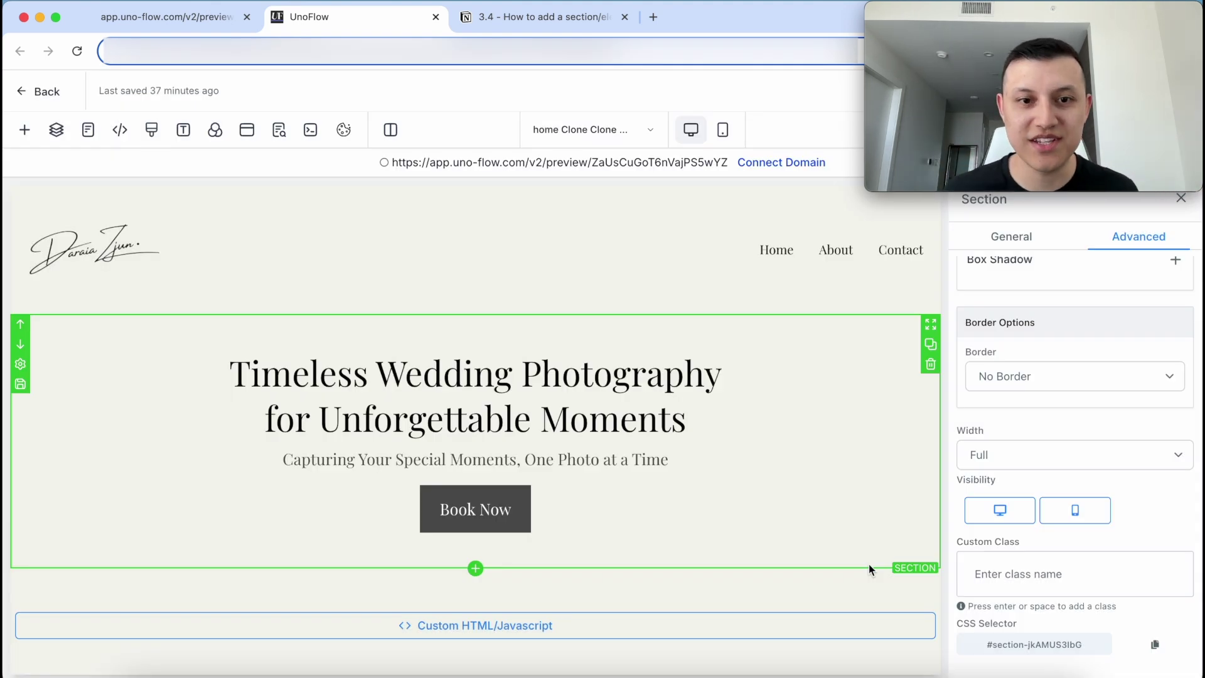
# - Open the page preview and check how the image row moves on scroll and how the images react to the pointer
pyautogui.click(559, 162)
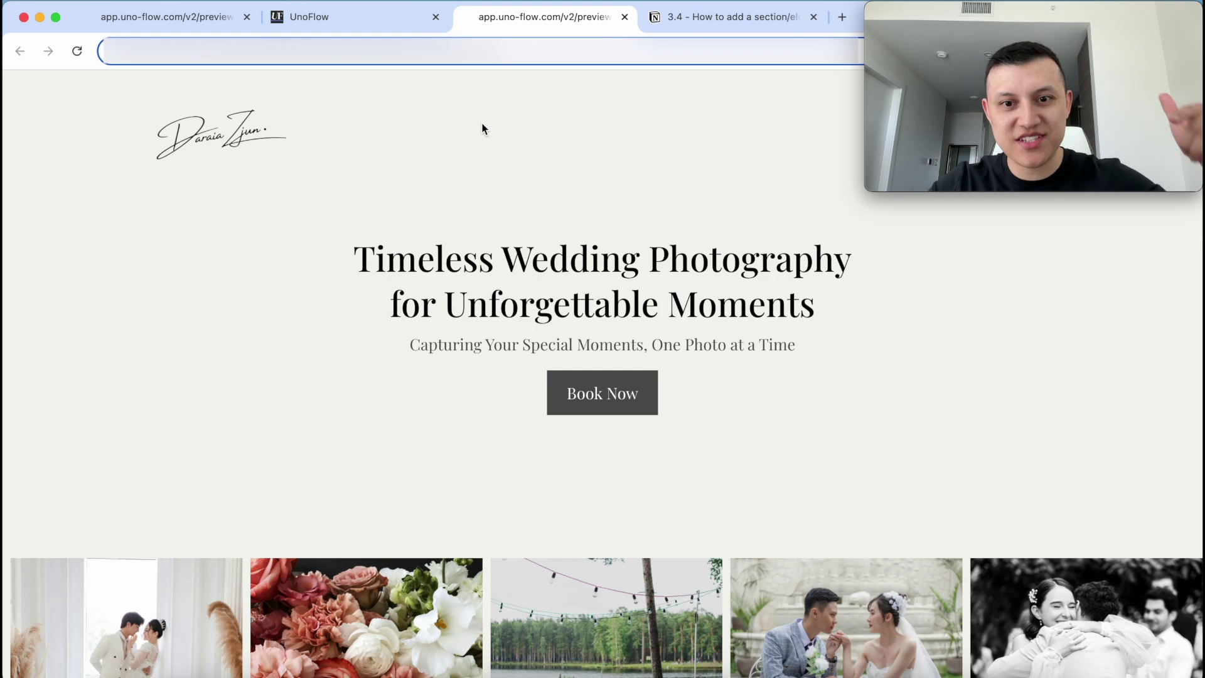
pyautogui.scroll(-4, 482, 129)
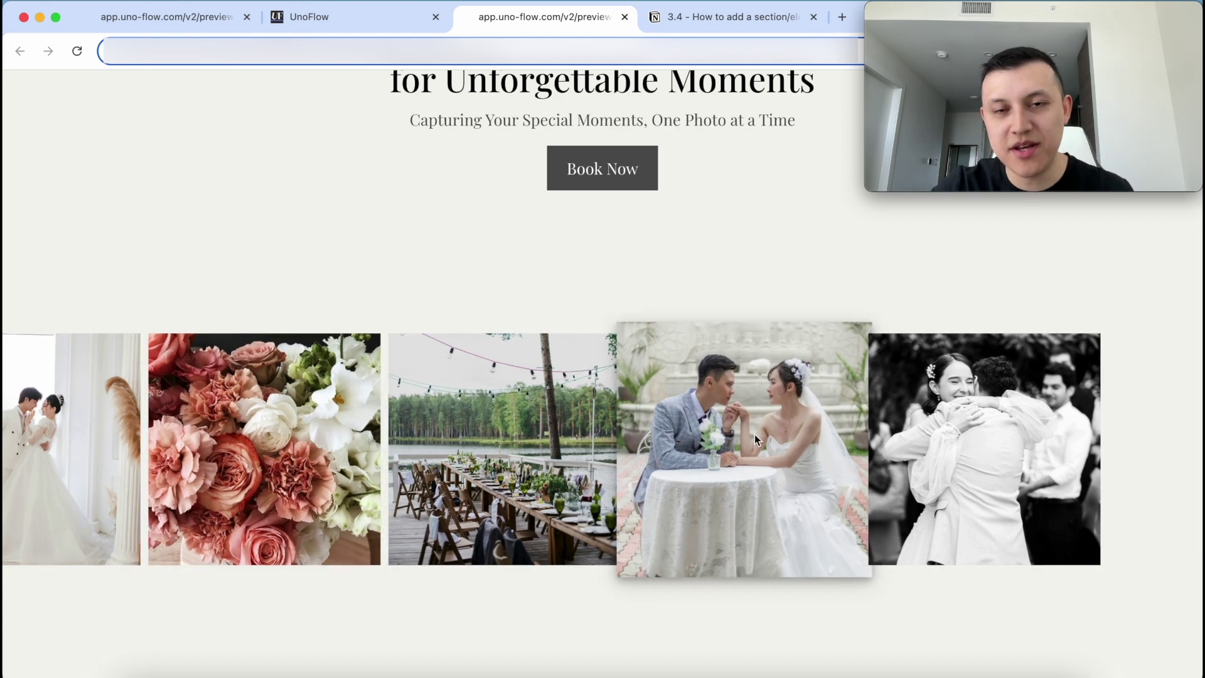
pyautogui.scroll(4, 756, 438)
pyautogui.scroll(-3, 755, 435)
pyautogui.scroll(3, 755, 435)
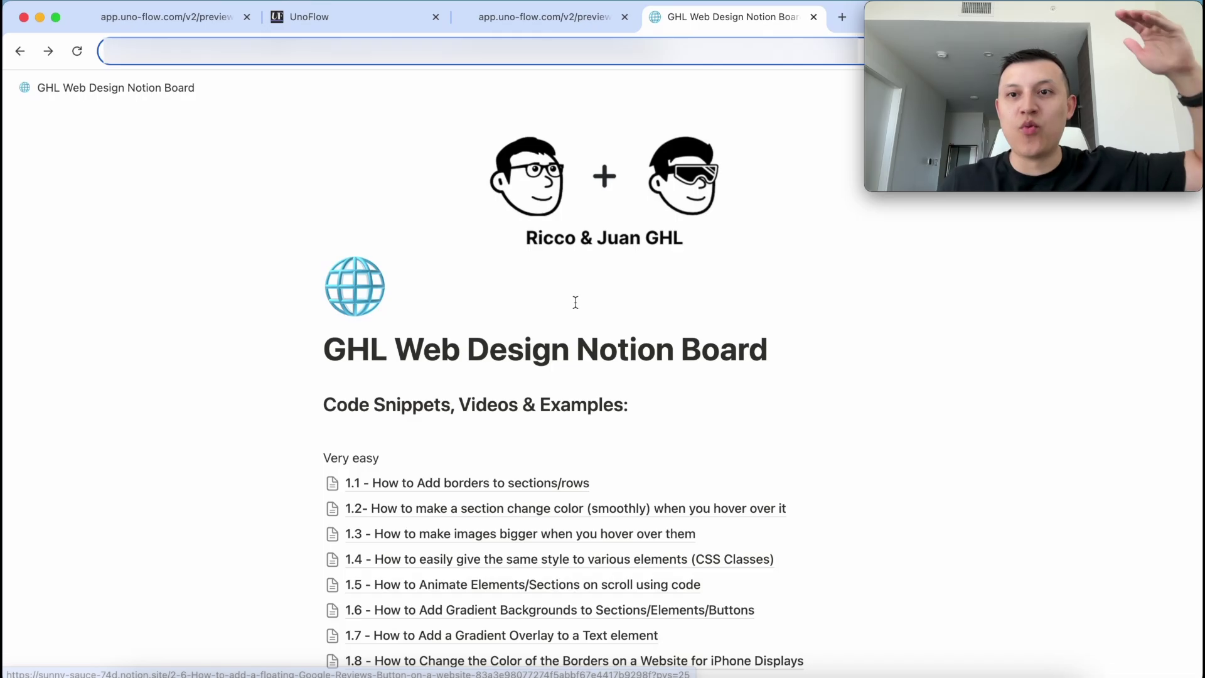
pyautogui.scroll(-2, 573, 302)
pyautogui.scroll(-5, 576, 303)
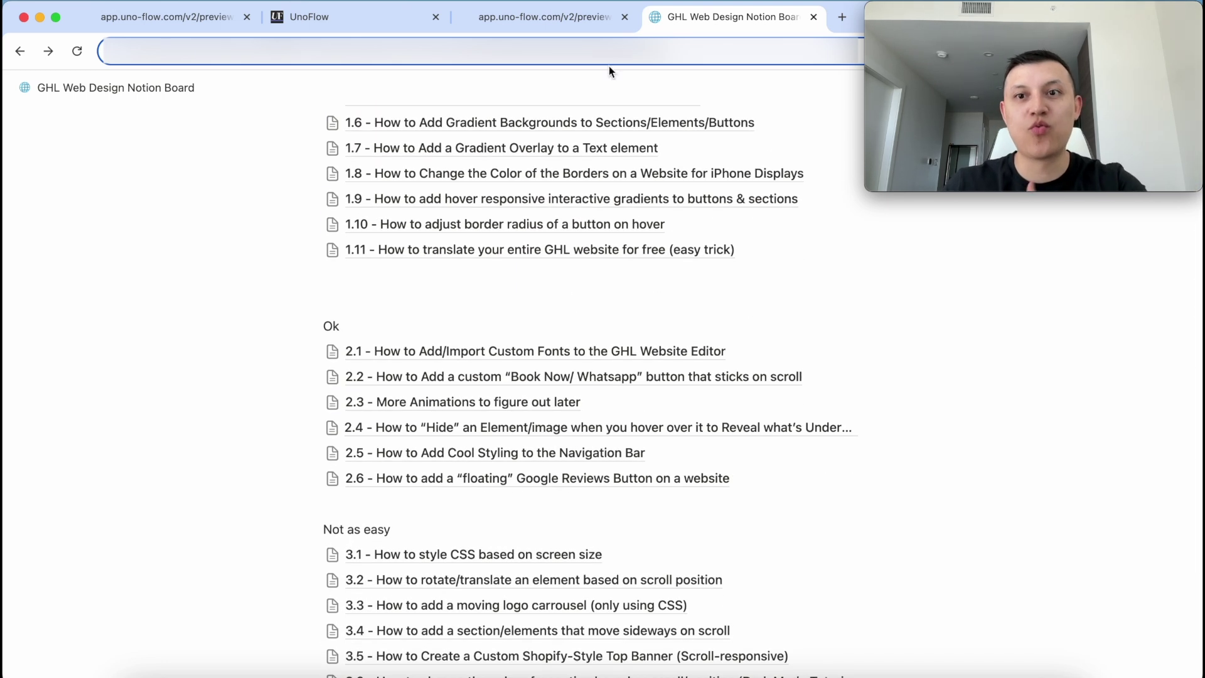
pyautogui.click(571, 16)
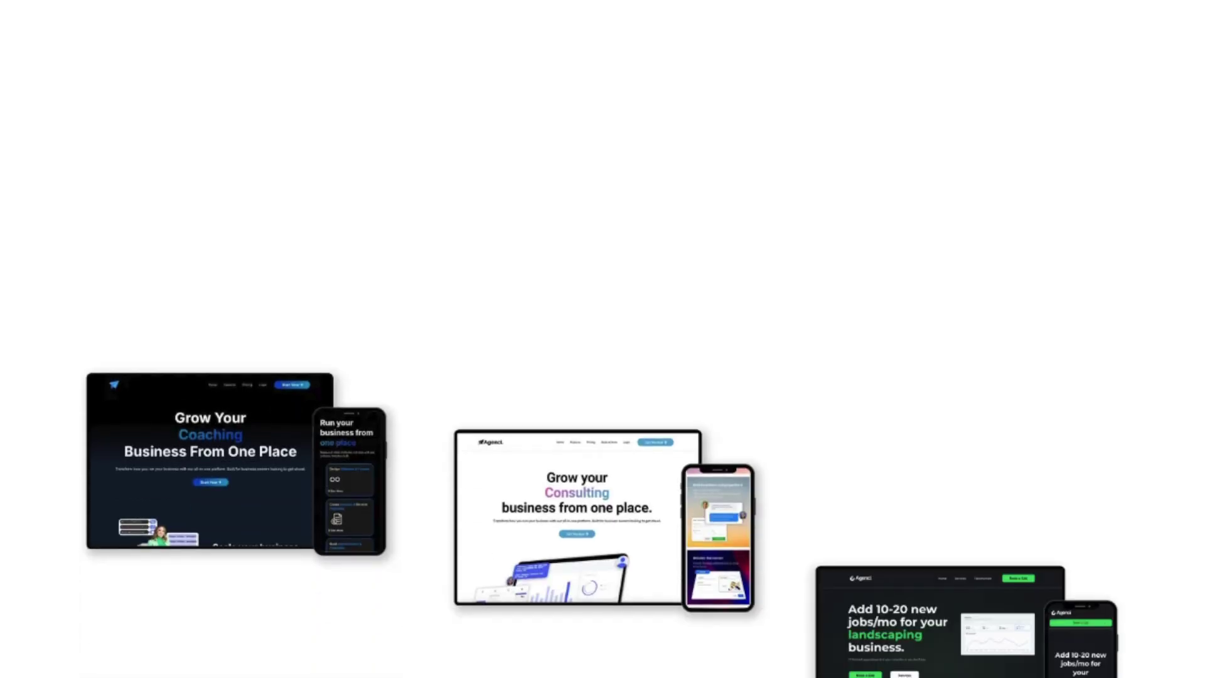